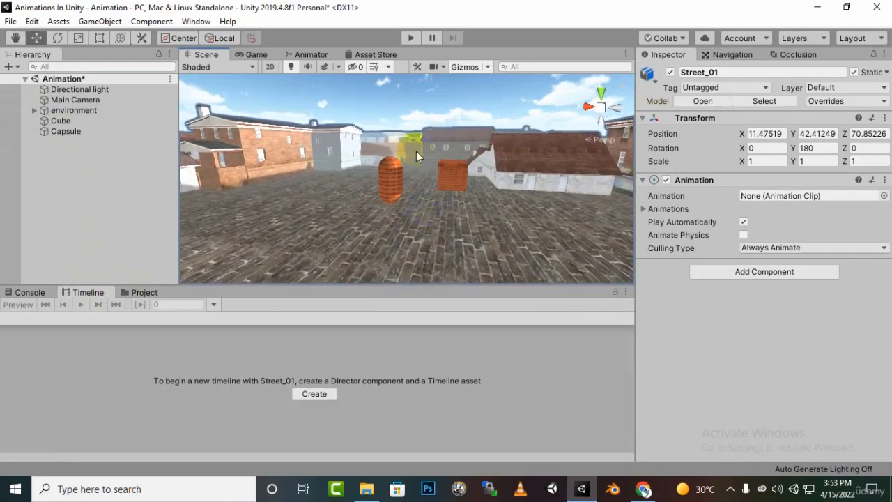
Align the Main Camera with the current scene view so it faces the capsule and cube.
click(255, 55)
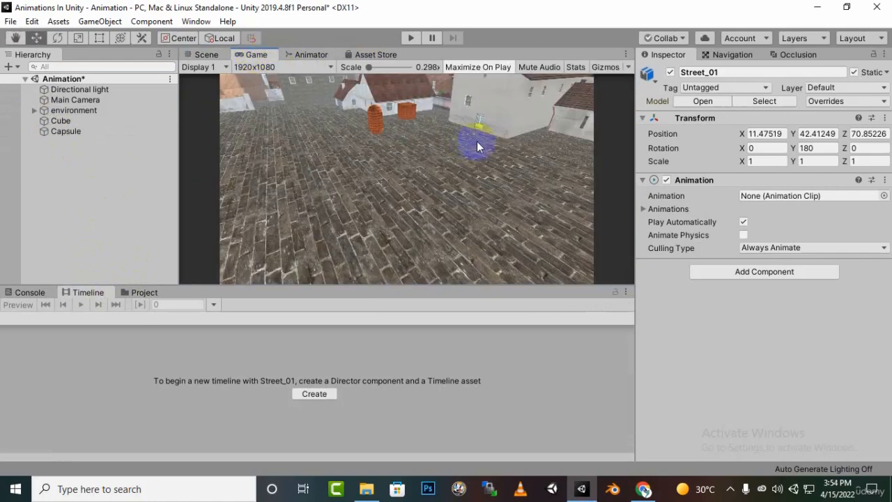
click(208, 56)
middle_drag(425, 240, 427, 245)
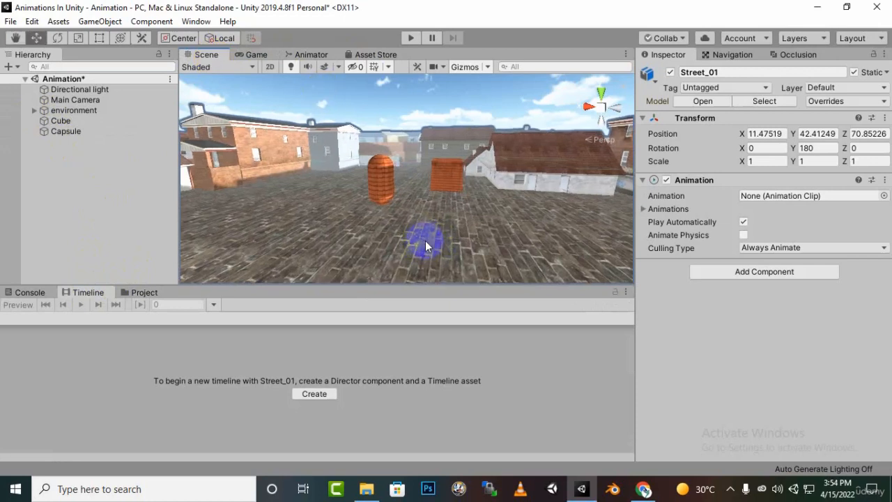
click(90, 100)
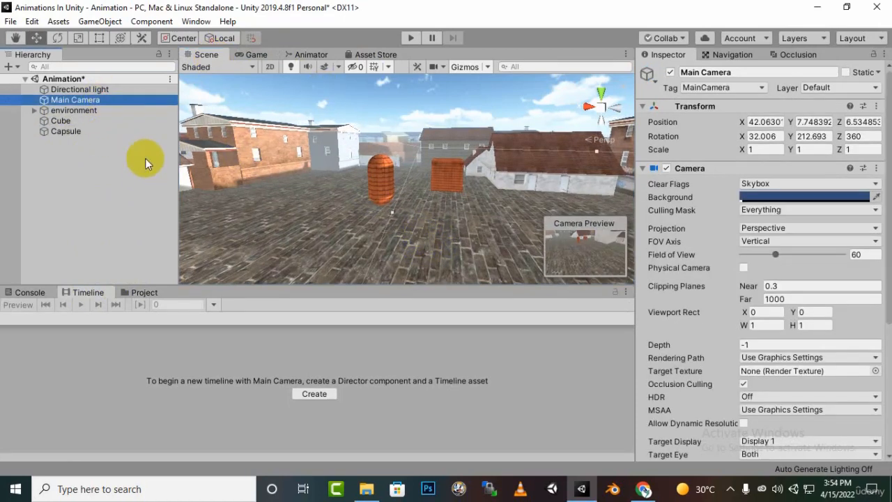
key(ctrl+shift+f)
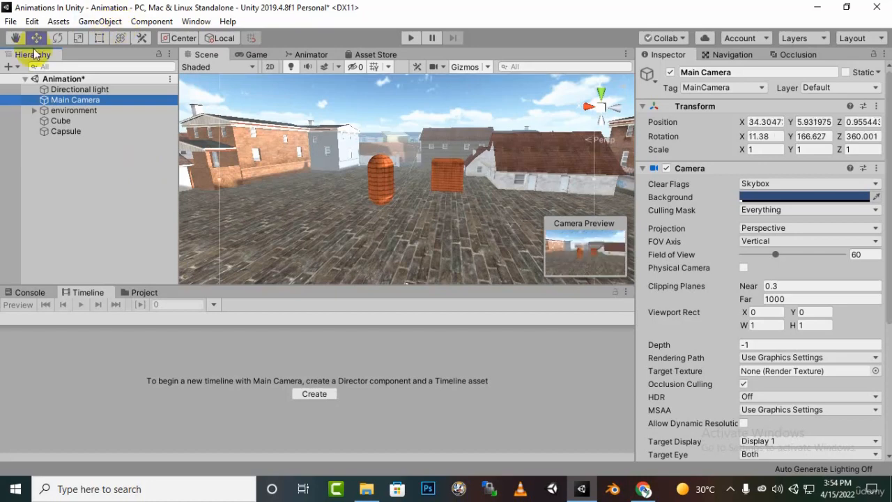
Inspect the Rigidbody settings shared by the Cube and Capsule and play-test the scene.
click(67, 121)
ctrl+click(65, 131)
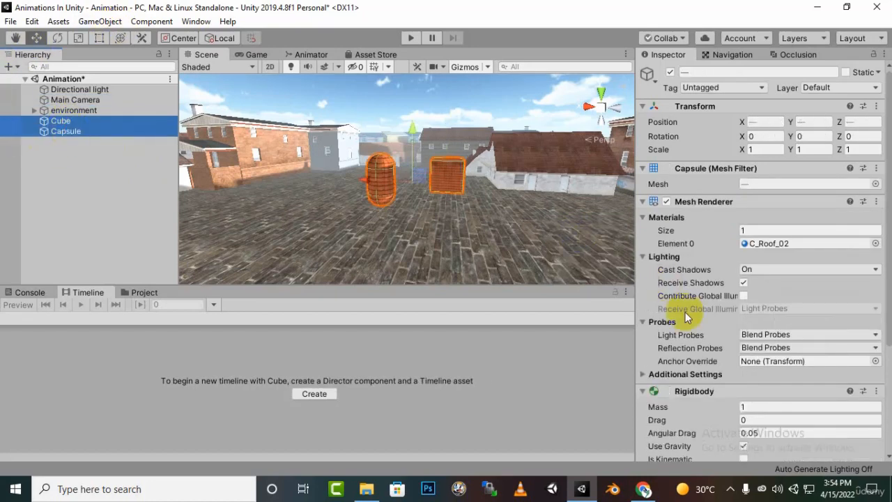
scroll(671, 333, down, 4)
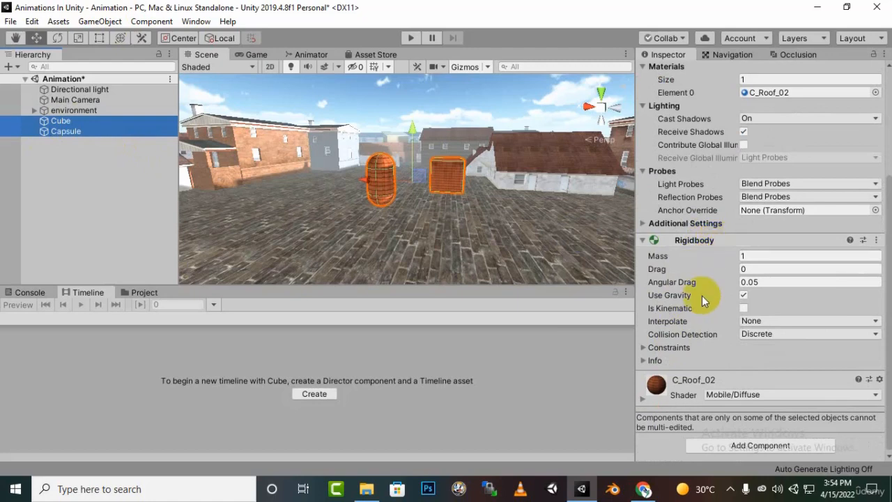
click(412, 39)
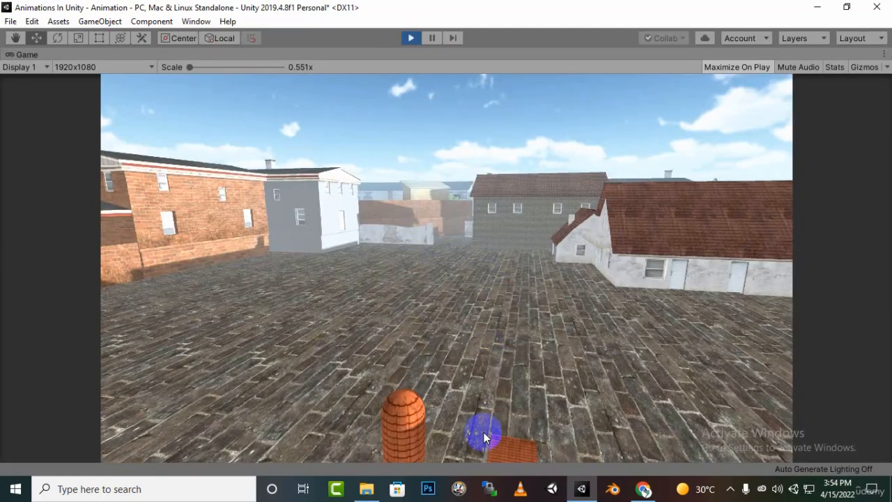
click(412, 38)
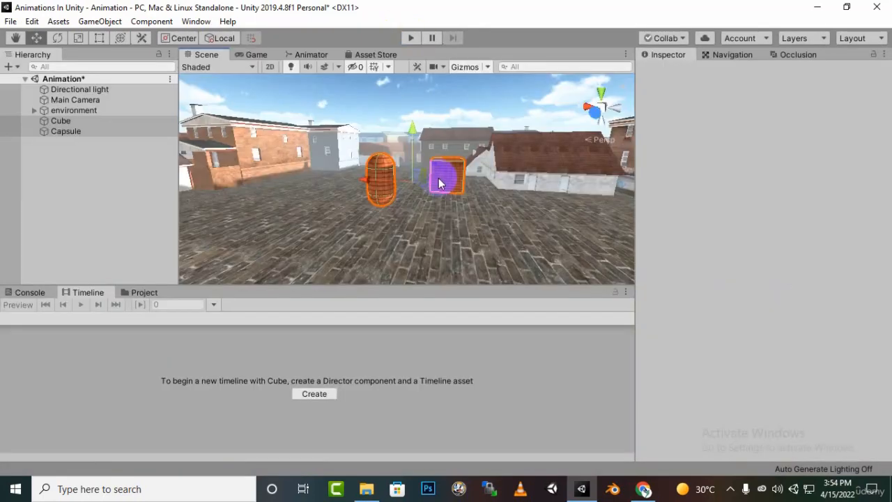
Realign the Main Camera with a scene view pulled slightly farther back from the capsule and cube.
click(87, 100)
key(f)
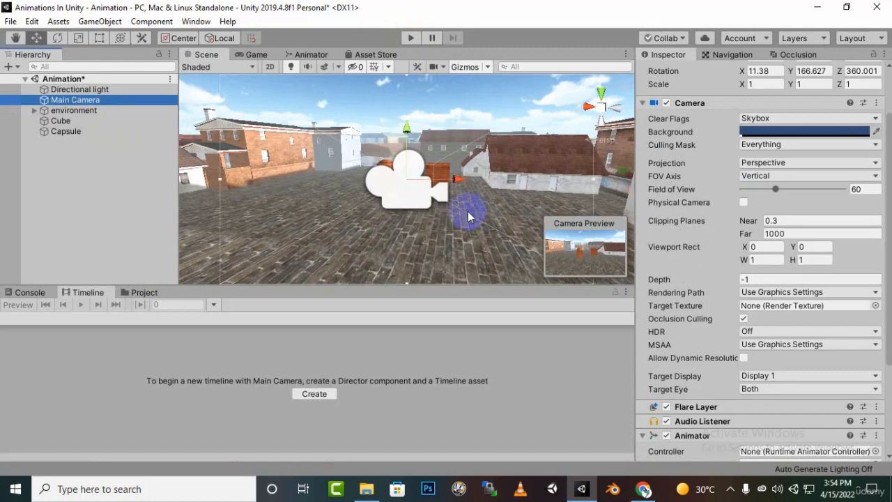
scroll(468, 217, up, 2)
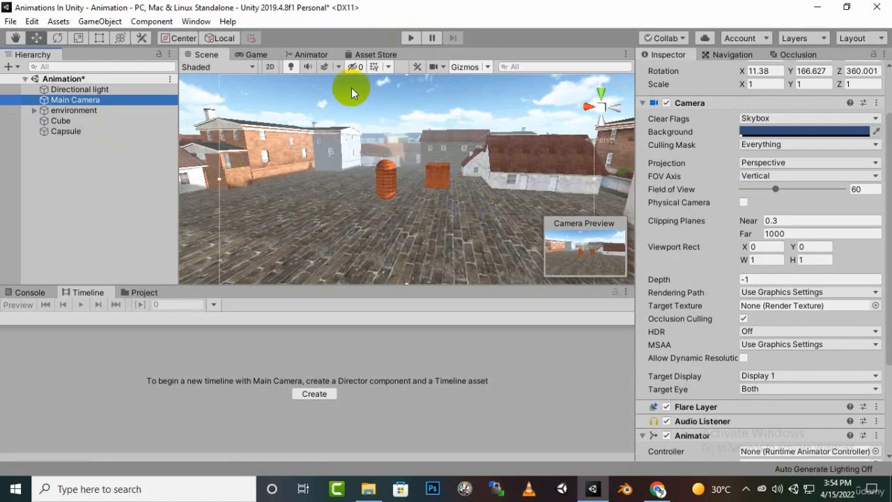
Play-test the scene in the game view to check the new camera framing, and return to scene editing.
click(251, 55)
click(411, 38)
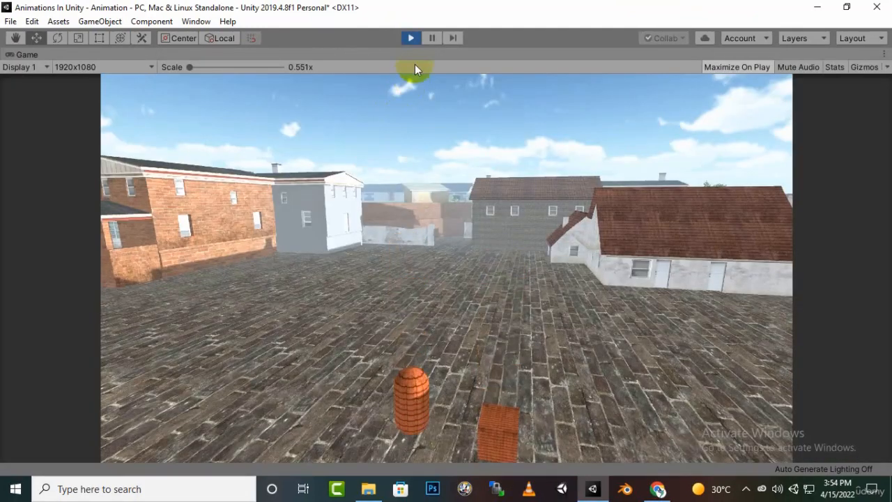
click(412, 37)
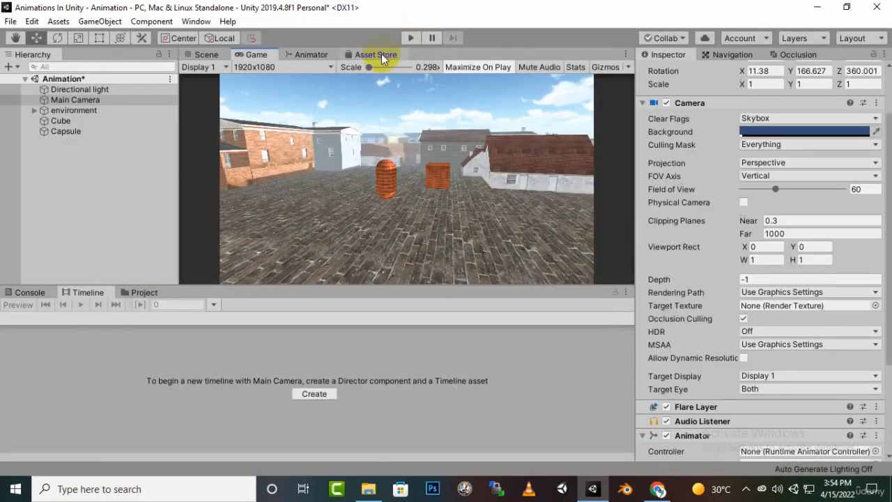
click(207, 55)
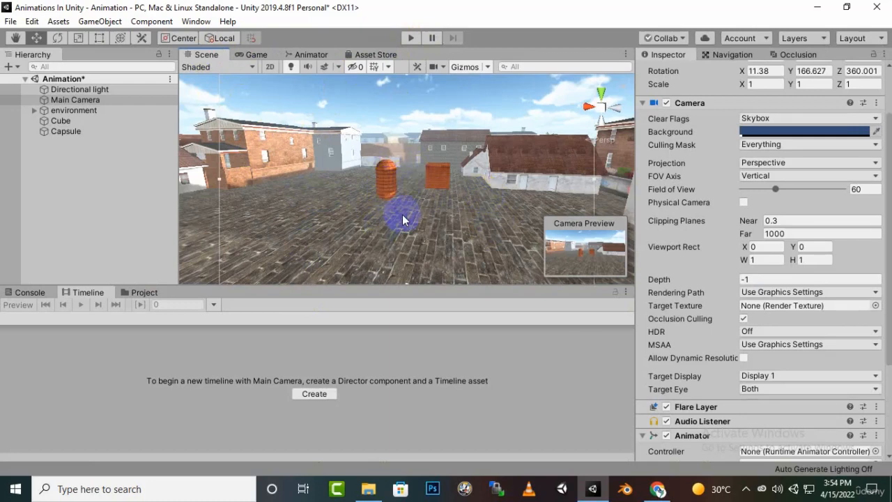
Create an empty GameObject in the scene and name it signaltimeline.
scroll(392, 190, up, 3)
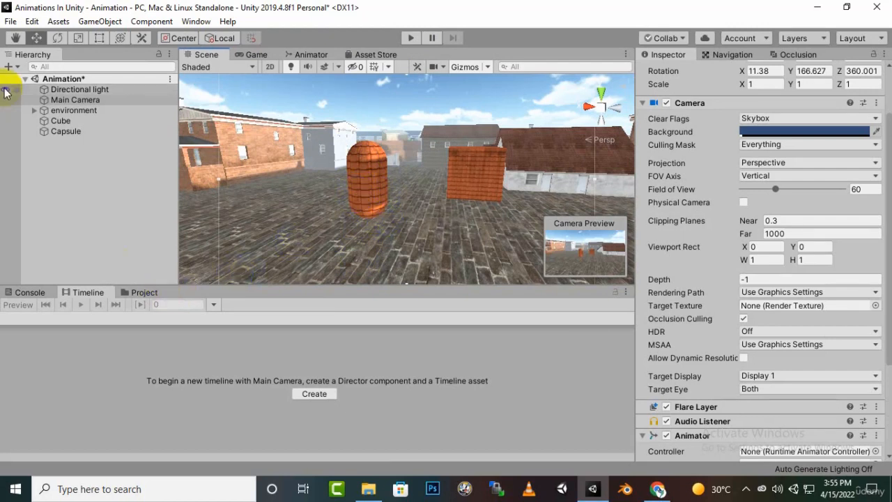
right_click(65, 159)
click(107, 282)
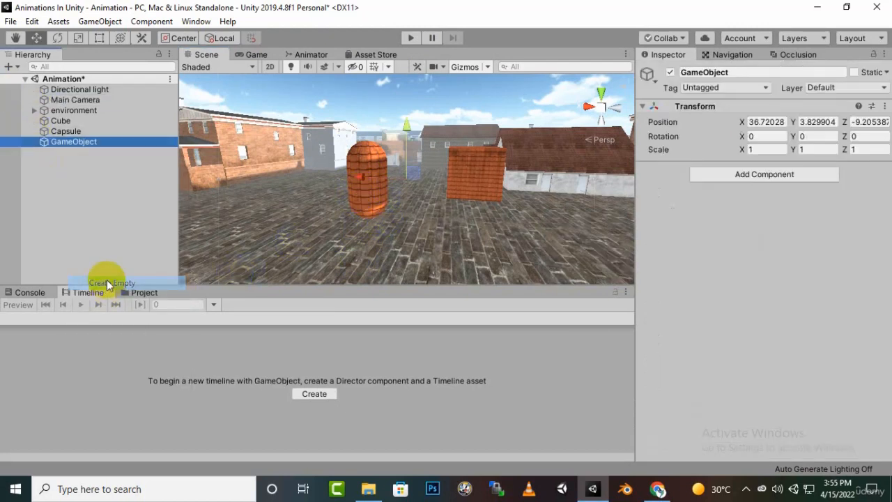
click(809, 70)
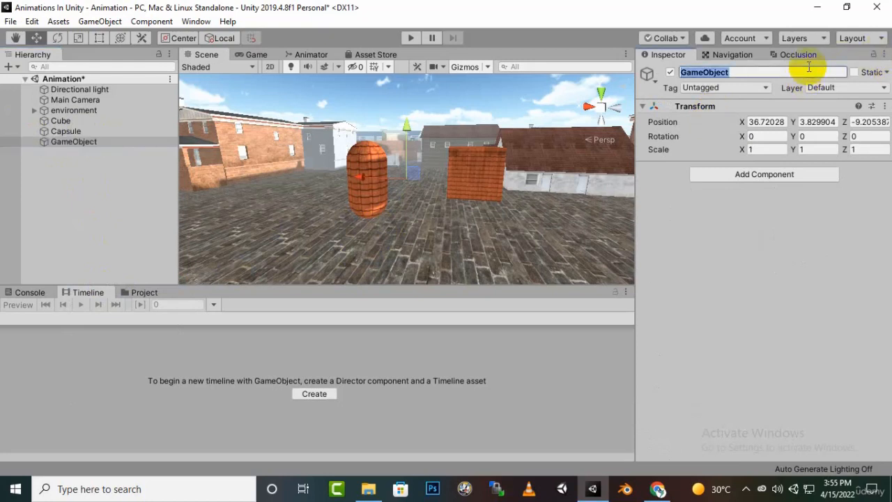
text(signaltimeli)
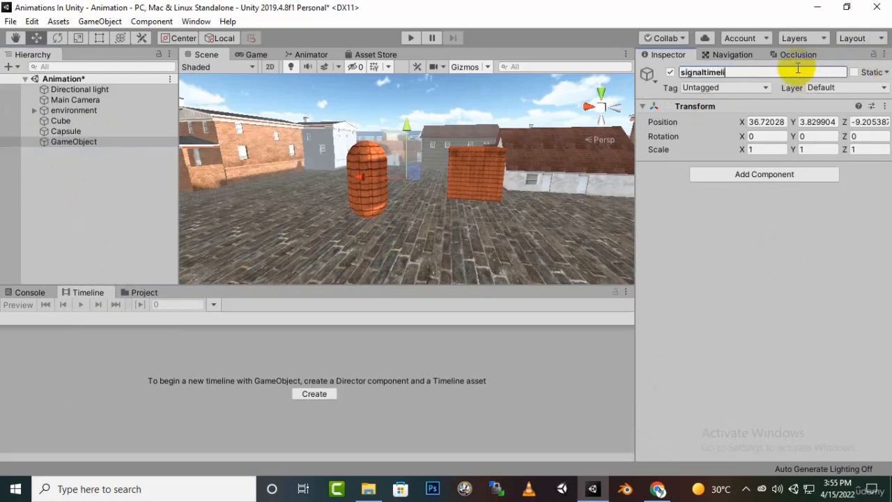
text(ne)
key(Return)
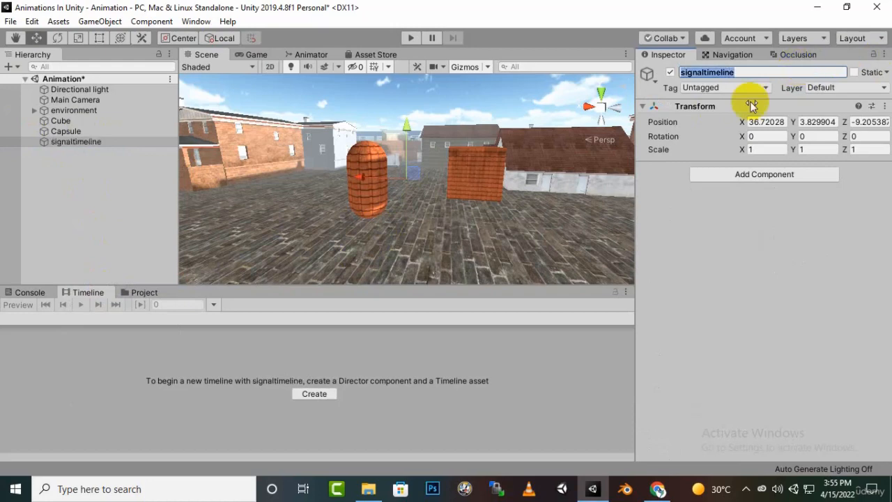
Create a timeline with a Director component for signaltimeline, saving signaltimelineTimeline.playable in the project's Assets/timeline folder.
click(314, 397)
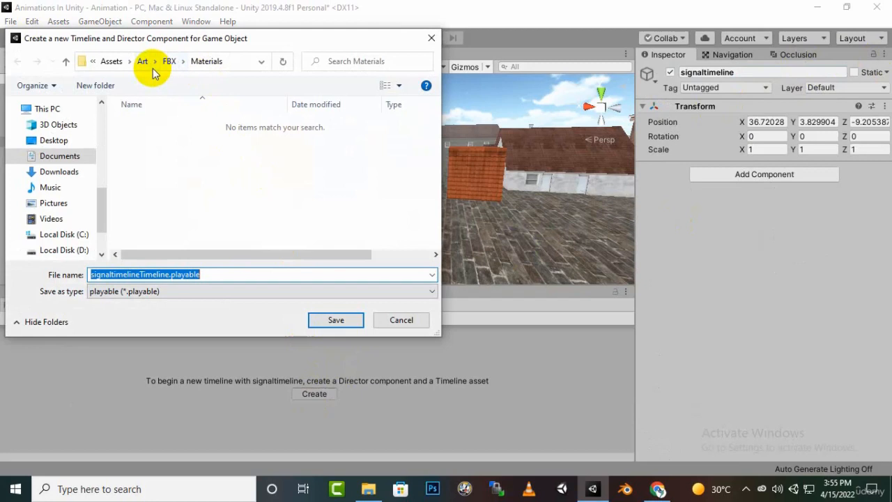
click(113, 63)
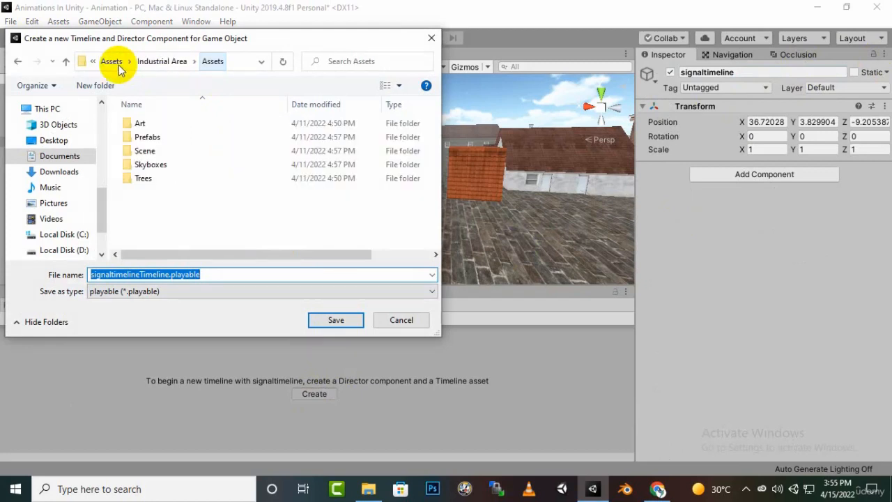
click(152, 167)
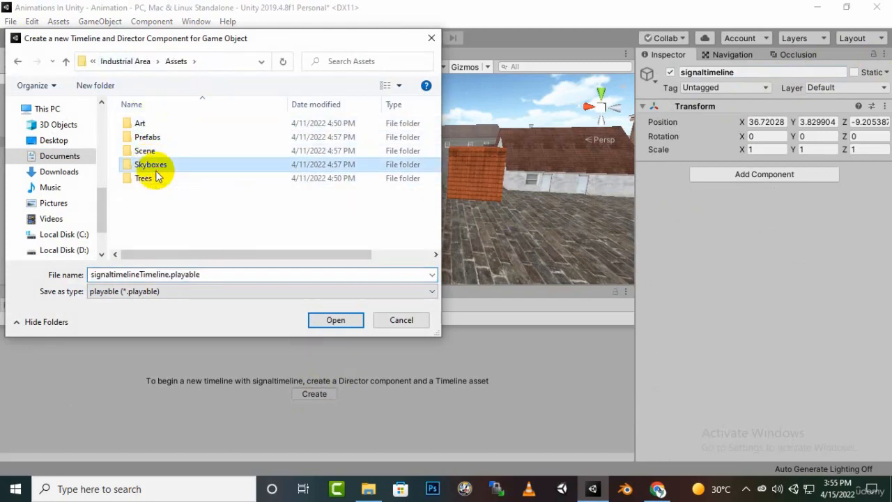
click(127, 64)
click(120, 64)
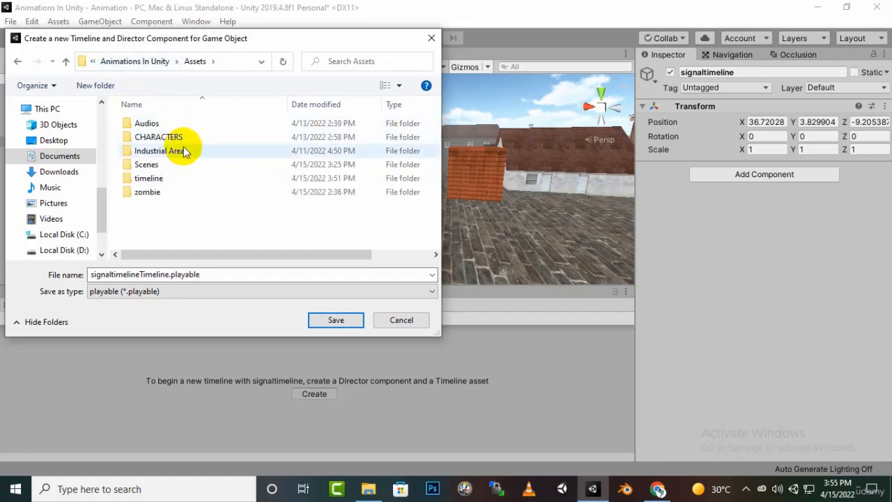
double_click(155, 180)
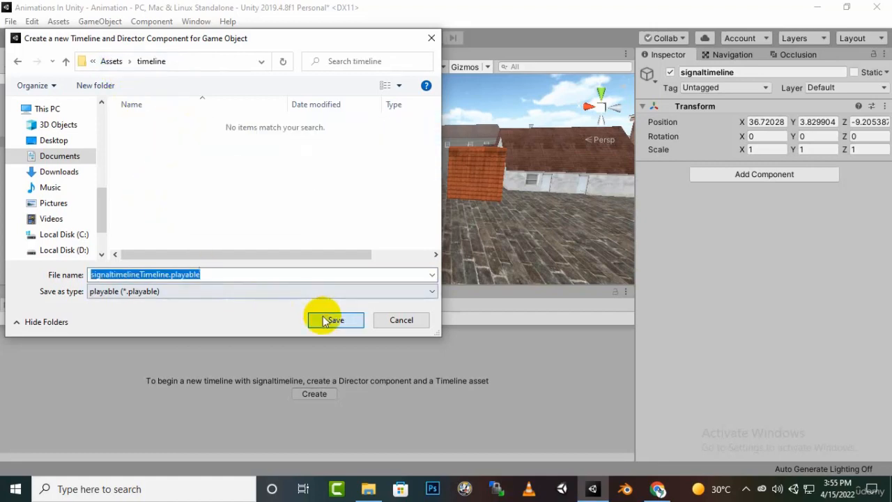
click(331, 319)
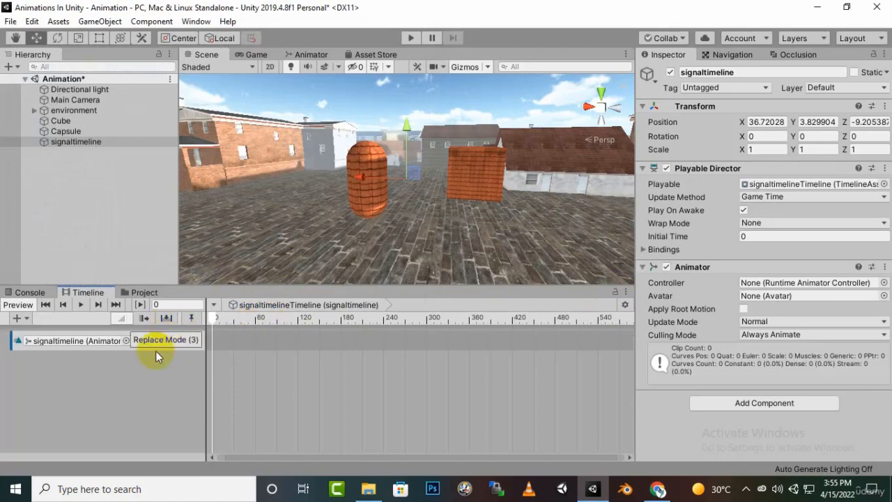
Add a Signal Track to the timeline and bind it to a new Signal Receiver on the Capsule.
right_click(121, 373)
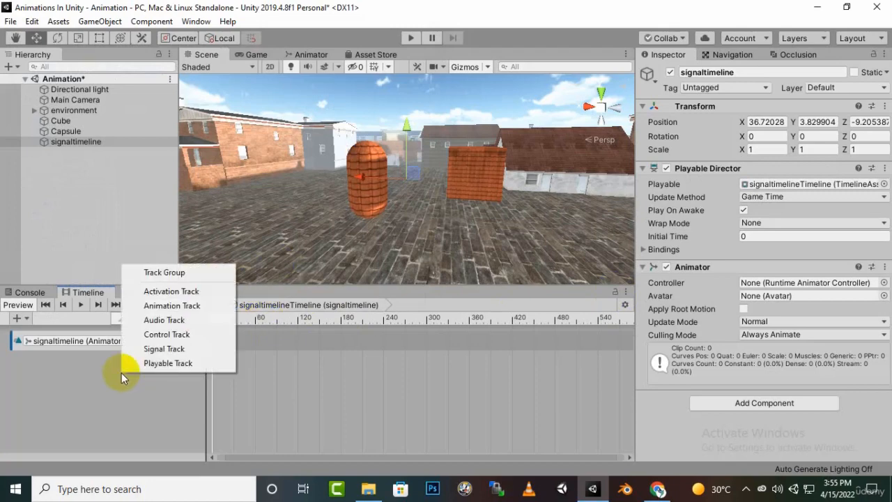
click(150, 350)
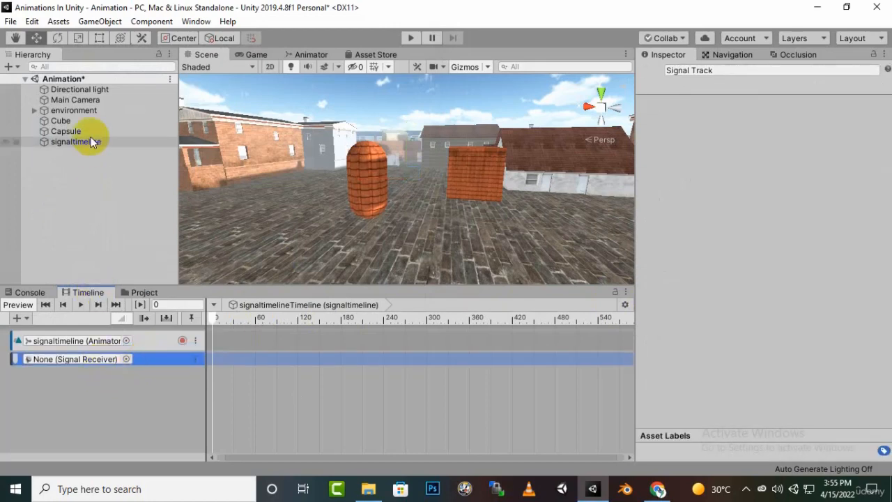
drag(55, 131, 110, 361)
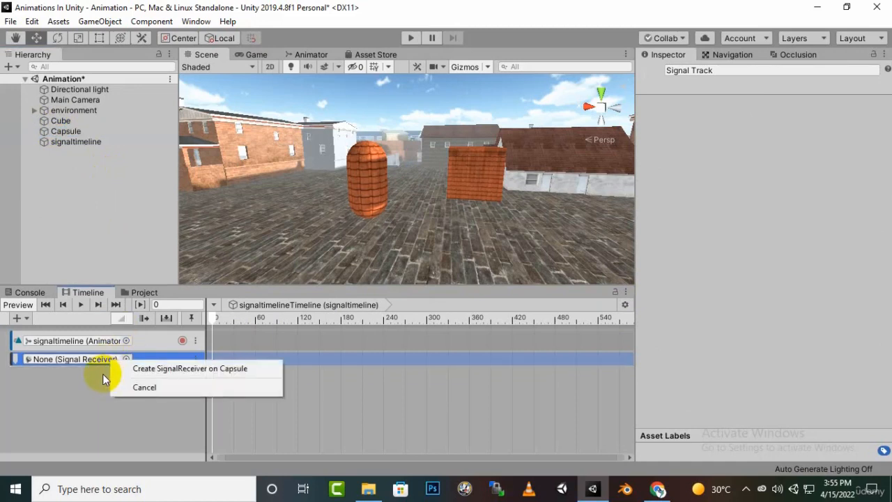
click(160, 371)
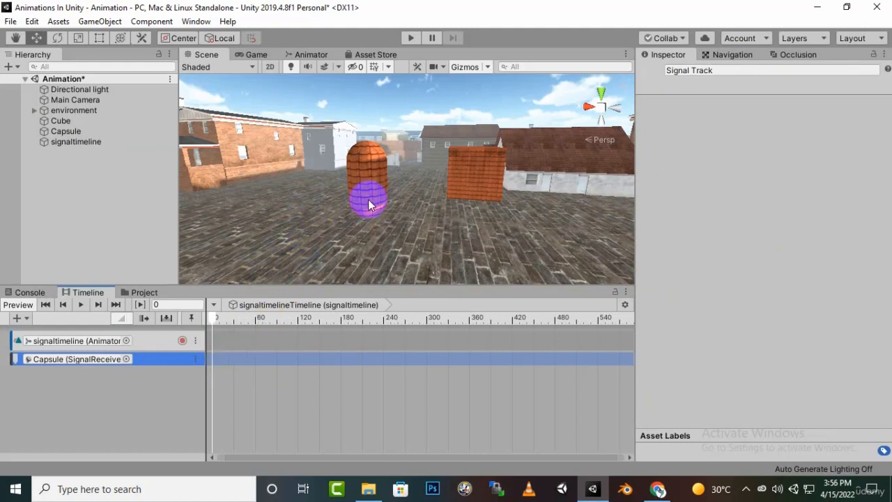
Add a signal emitter at frame 5 on the Capsule's signal track.
right_click(217, 358)
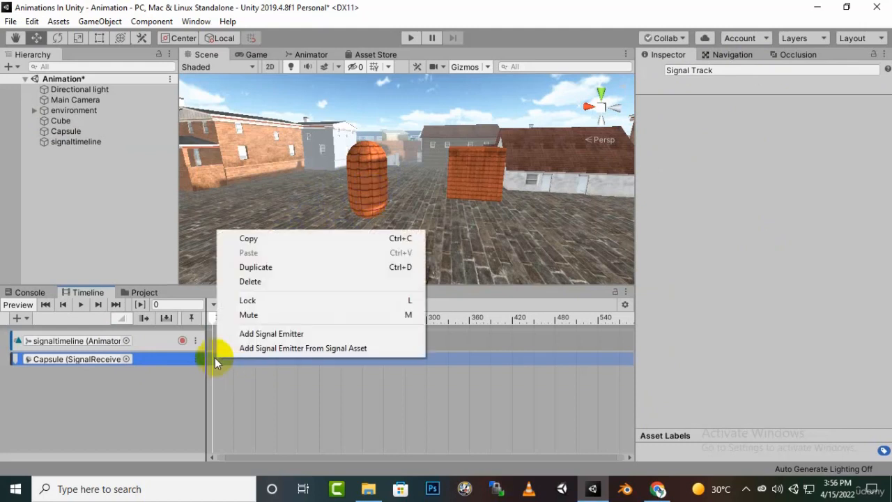
click(290, 337)
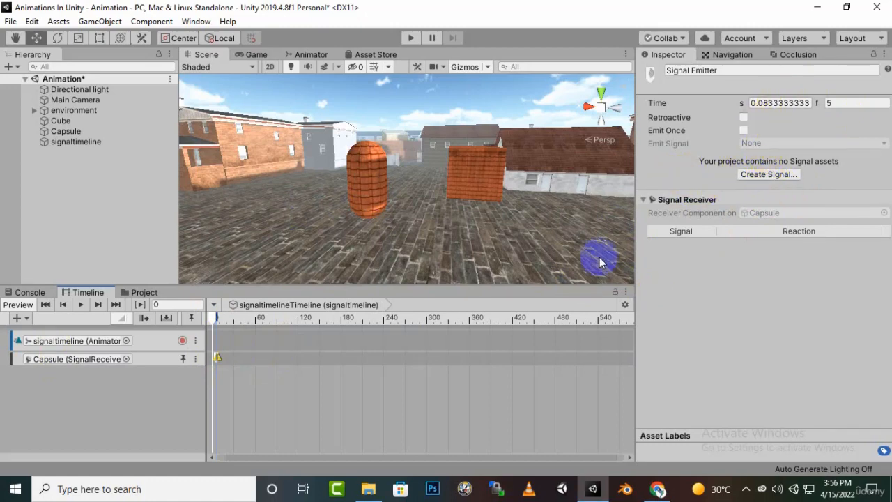
Look up the Signal type among the project's asset creation options and return to the signal emitter's settings.
click(145, 292)
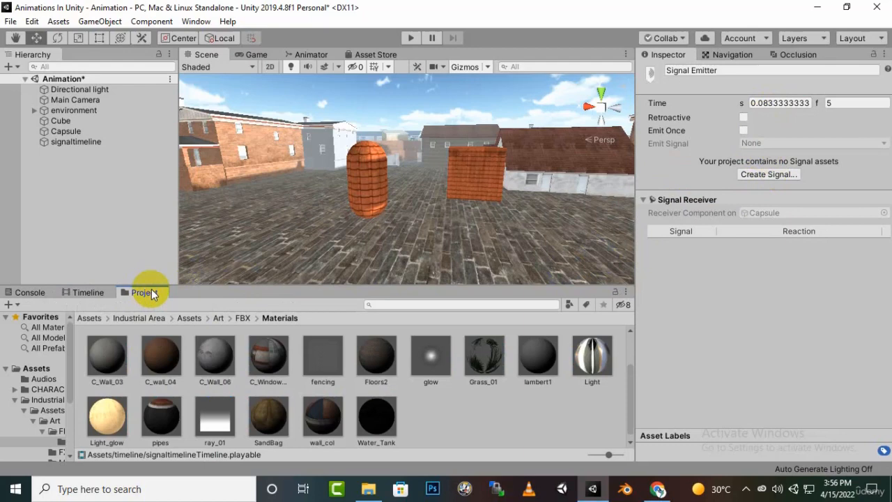
right_click(456, 412)
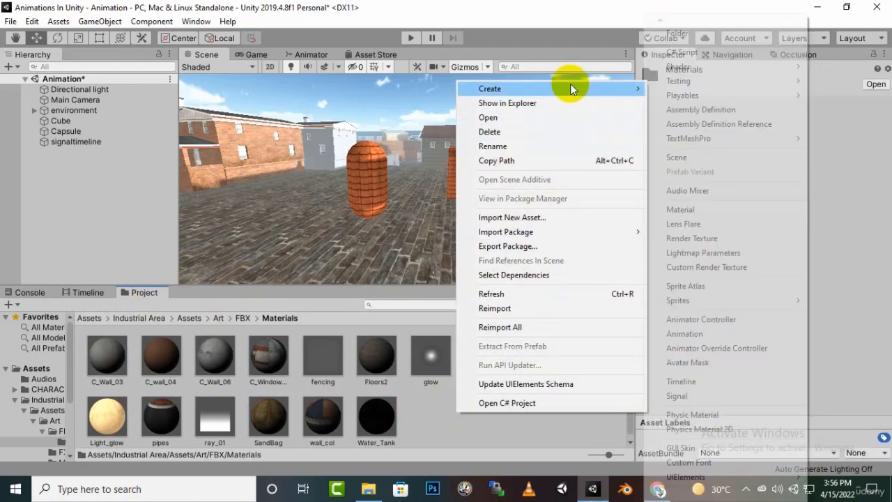
mouse_move(599, 88)
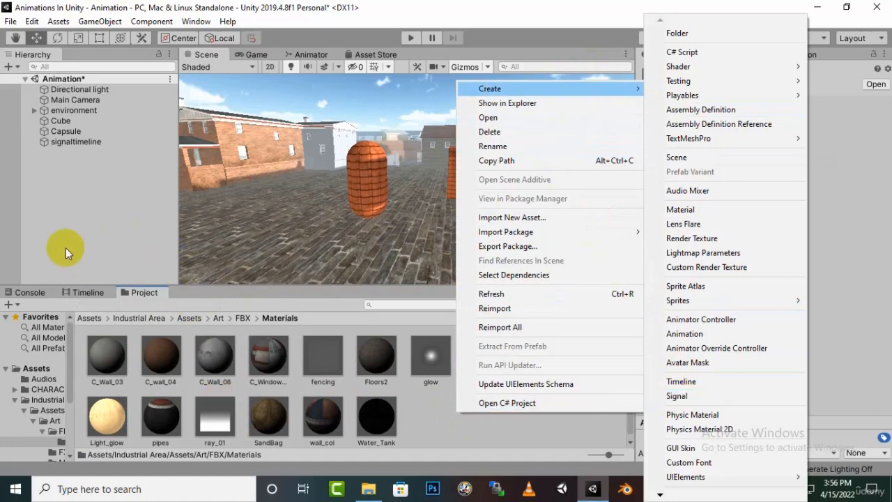
click(83, 296)
click(91, 294)
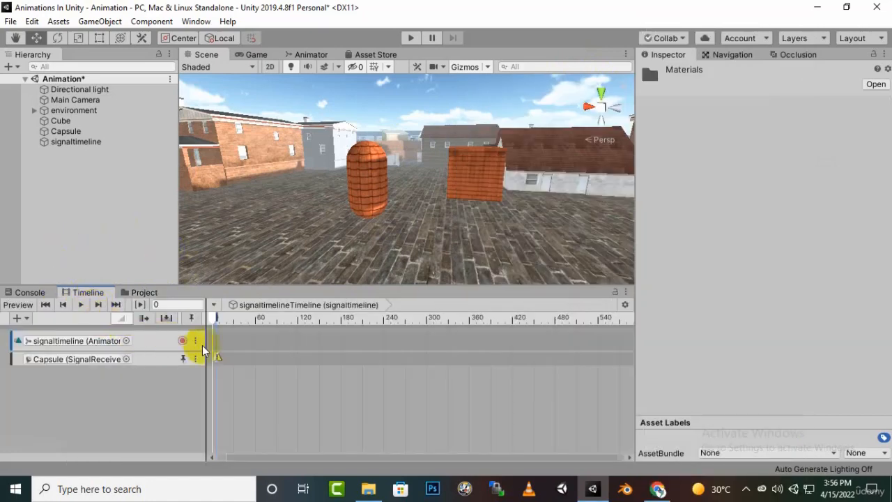
click(218, 359)
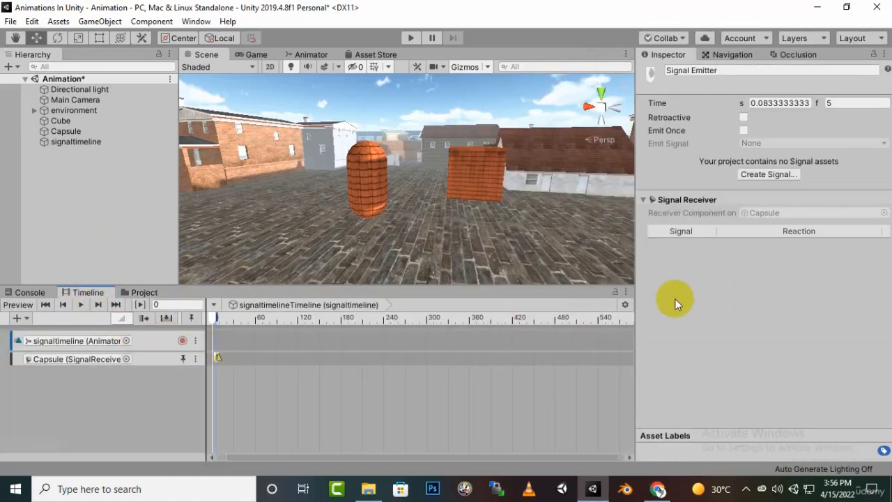
Create a signal asset for the emitter, saved as 1stSignal.signal in the Assets/timeline folder.
click(766, 175)
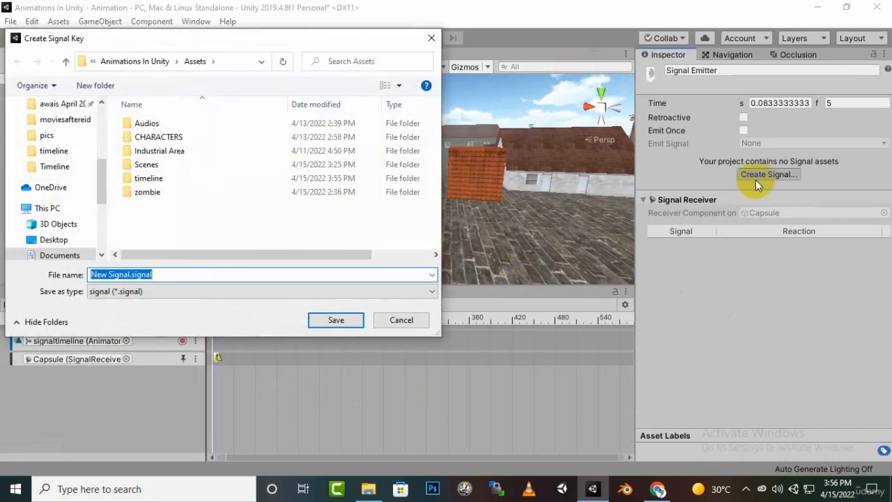
double_click(148, 178)
click(166, 277)
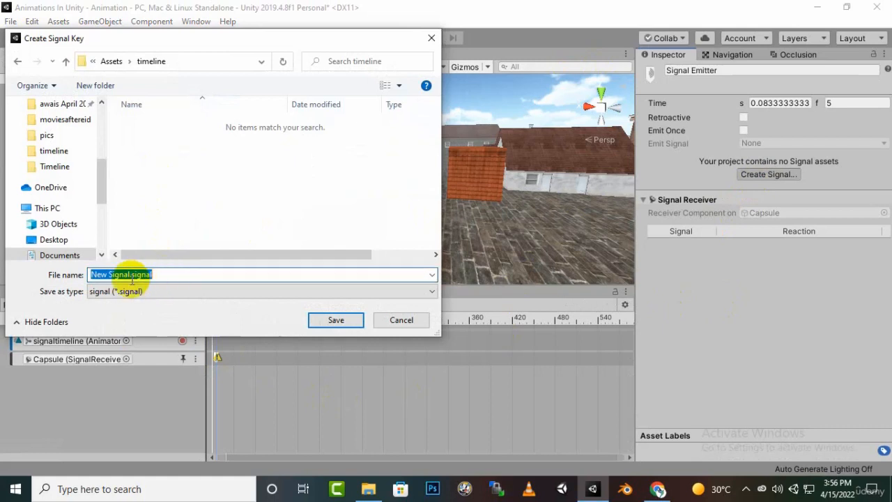
click(109, 275)
drag(109, 275, 77, 273)
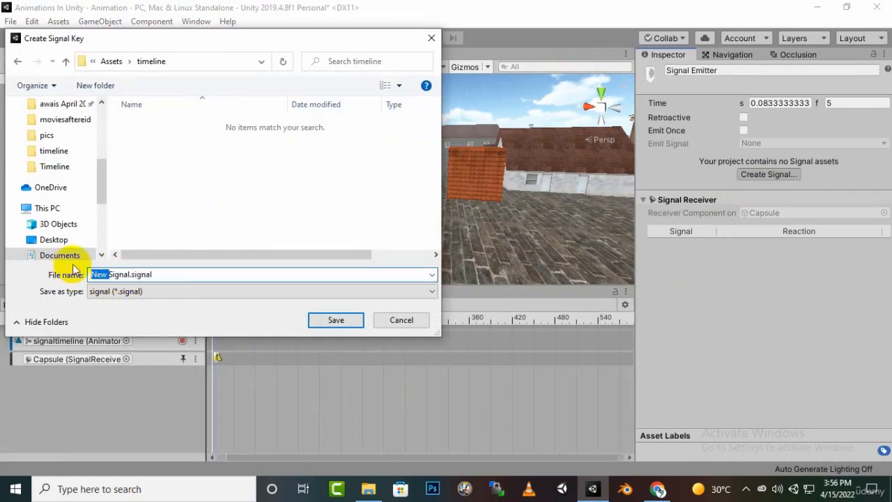
text(1)
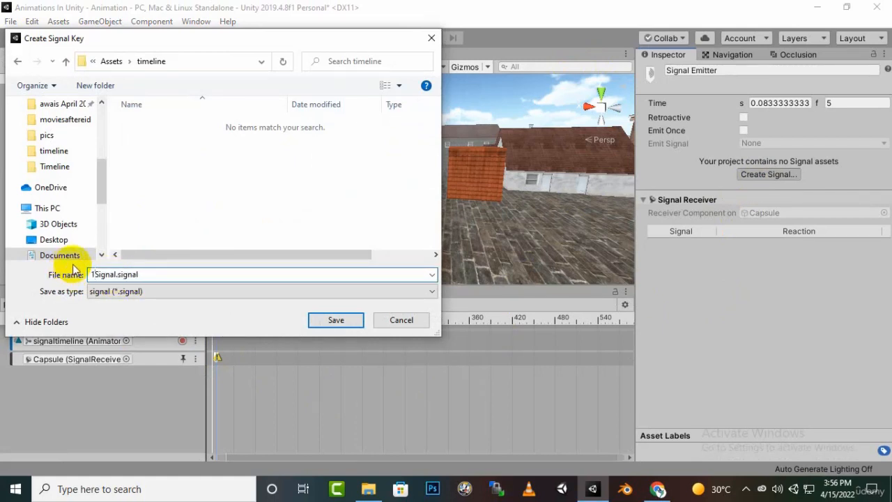
text(st)
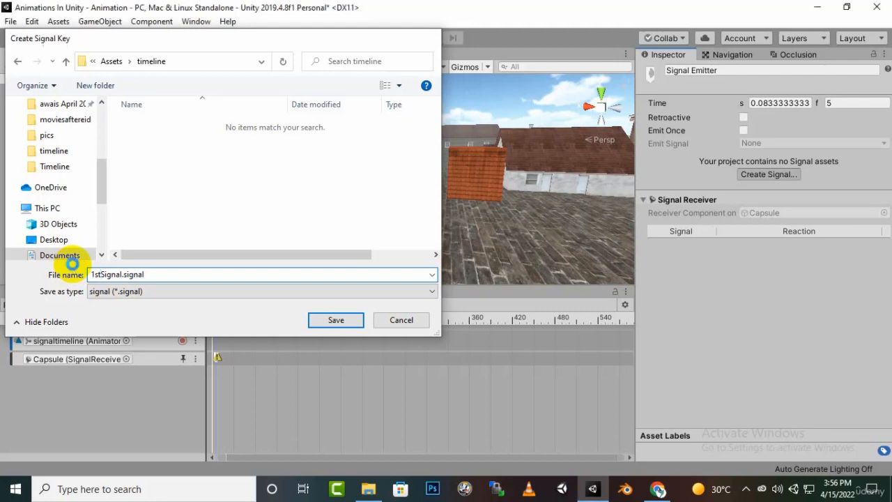
key(Return)
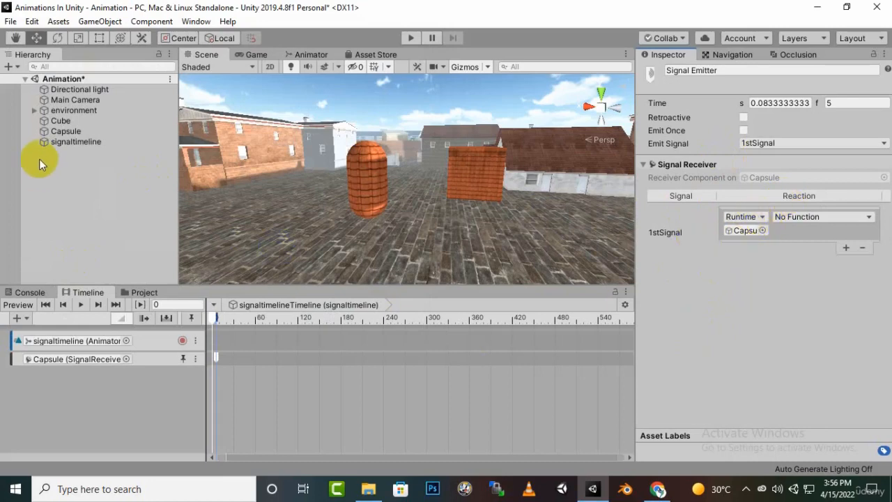
Lock the Timeline window to the signaltimeline object so its timeline stays open when other objects are selected.
click(65, 132)
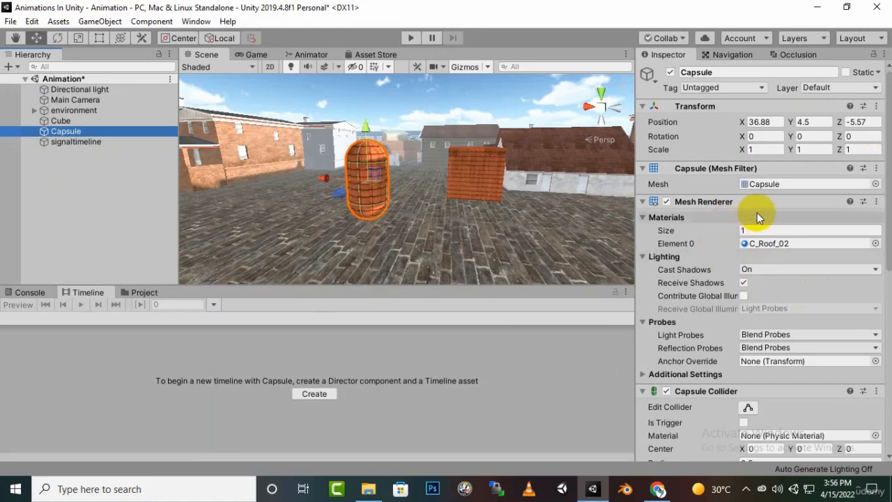
click(93, 141)
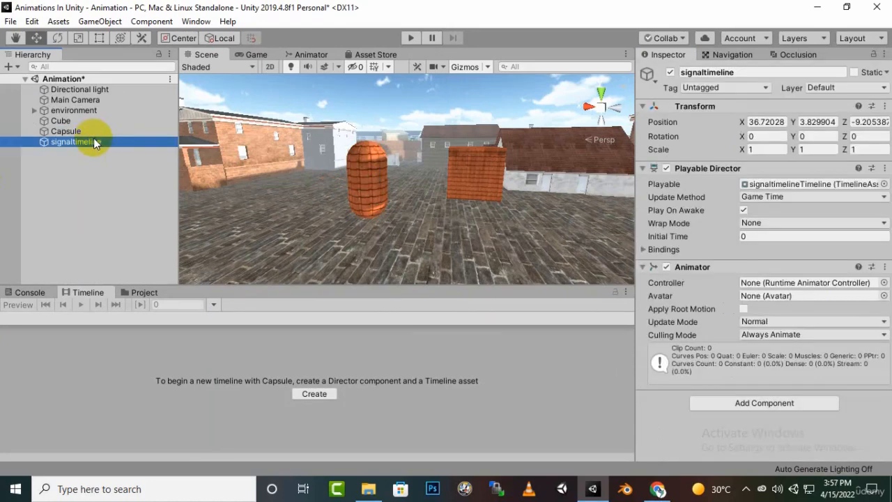
click(616, 293)
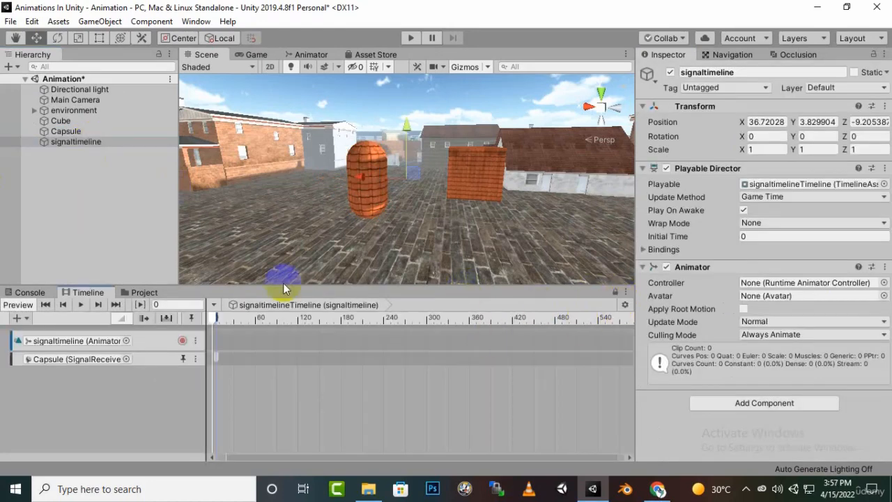
Inspect the Capsule's Signal Receiver and Rigidbody settings, toggling Is Kinematic on and back off.
click(72, 131)
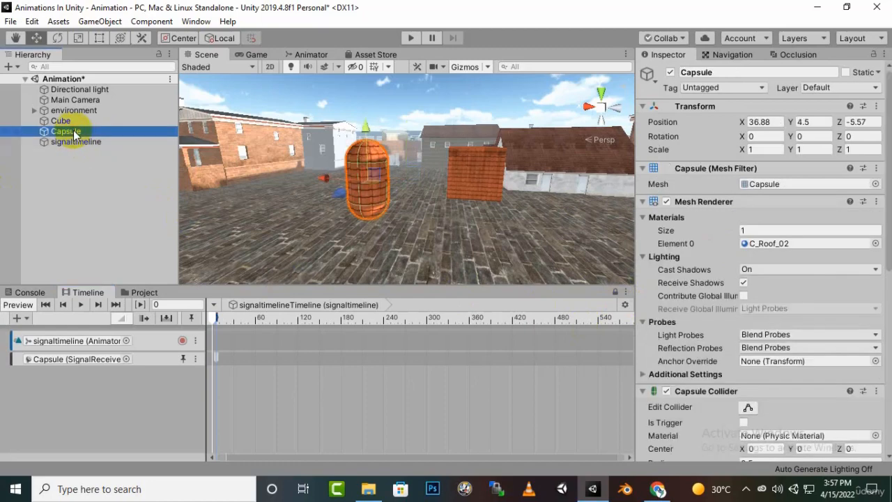
scroll(808, 340, down, 5)
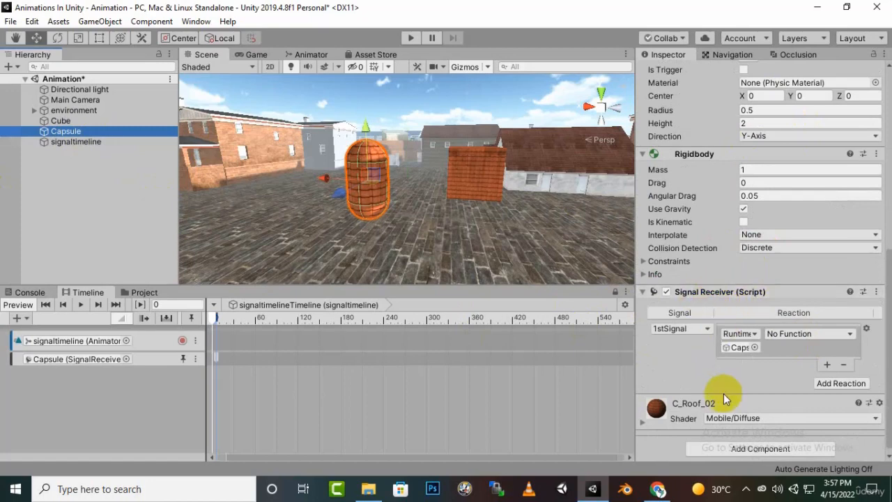
scroll(734, 366, down, 1)
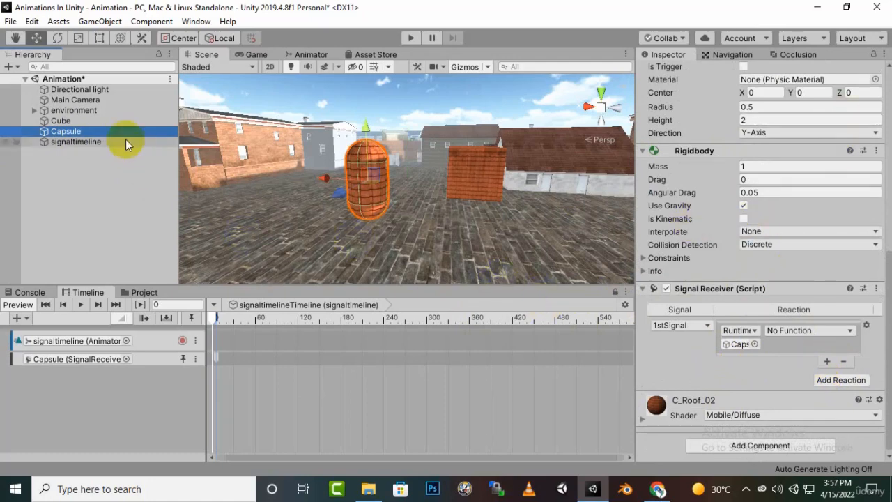
click(744, 218)
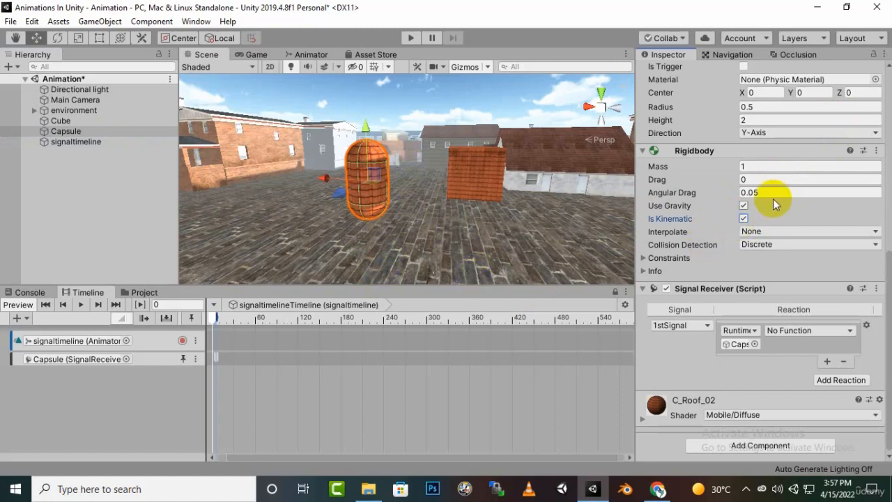
click(744, 219)
Add a second reaction to the Capsule's Signal Receiver, leaving its signal set to None.
click(839, 383)
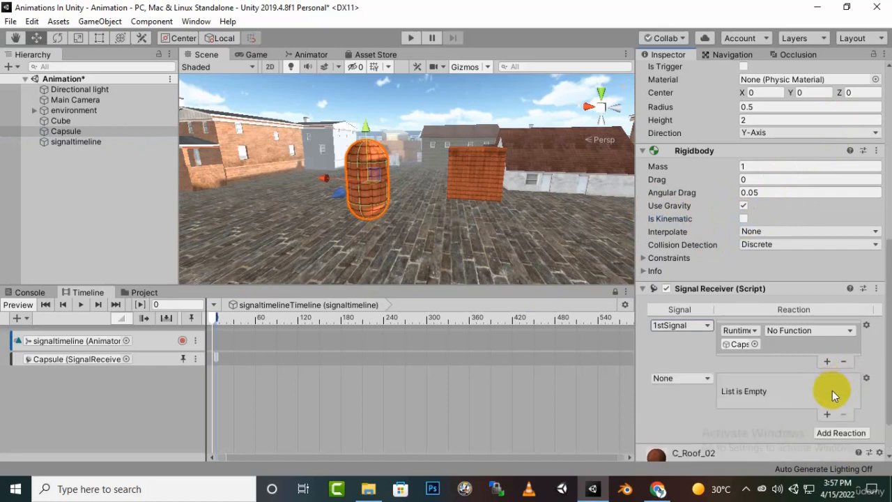
click(709, 378)
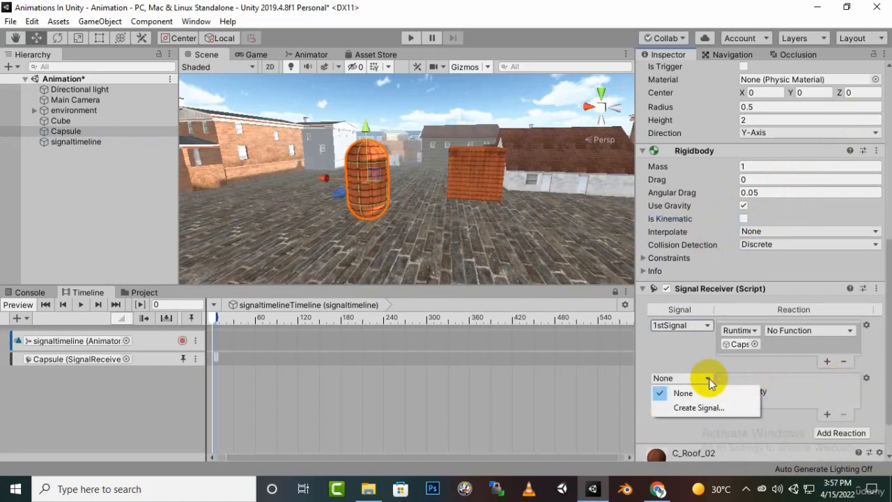
click(702, 350)
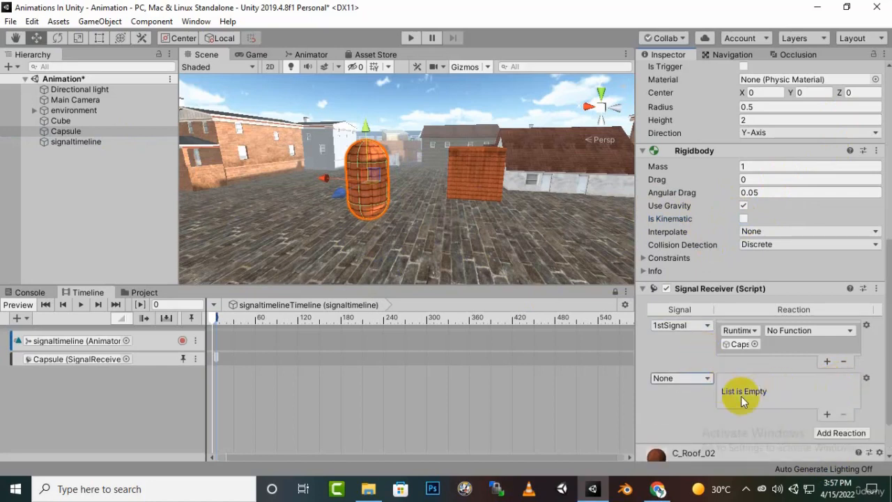
click(828, 415)
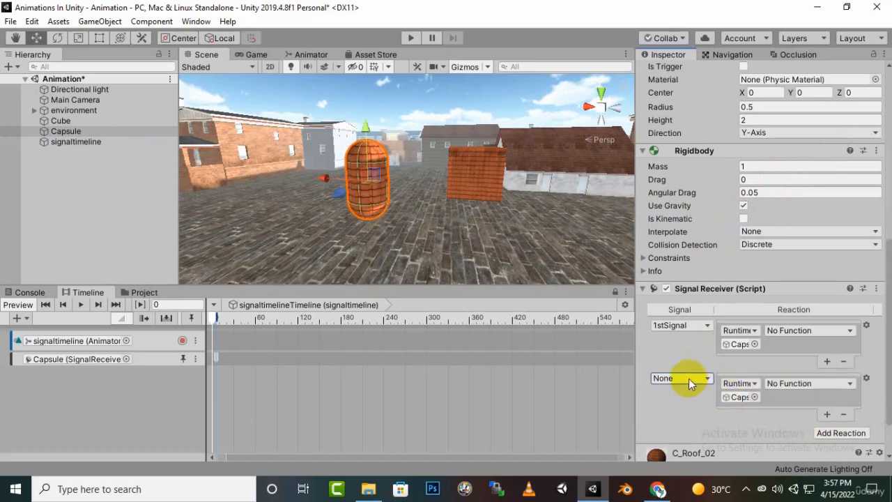
click(694, 378)
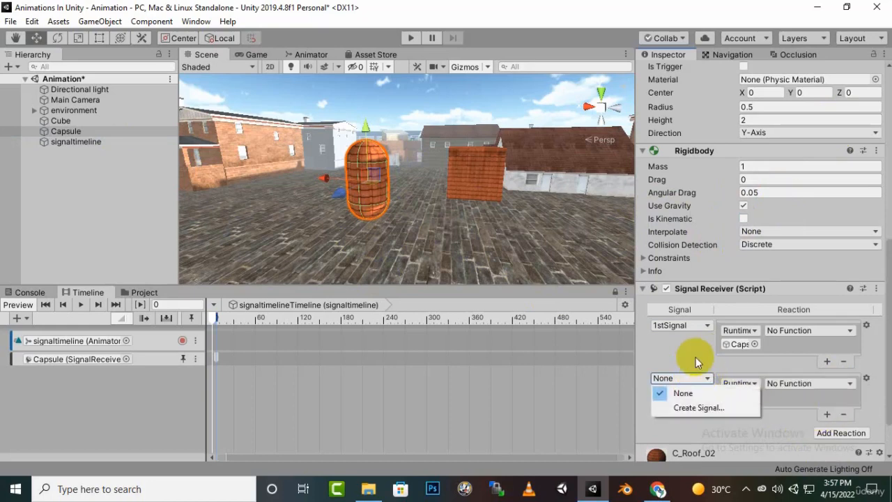
click(834, 411)
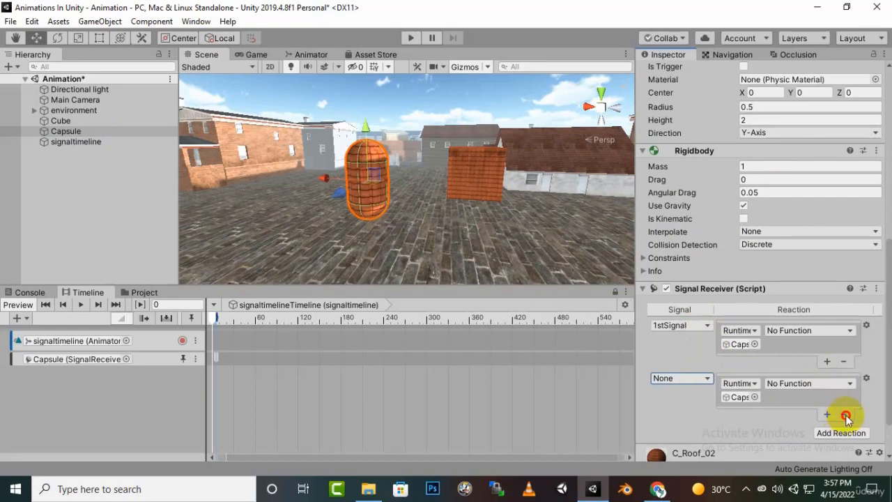
click(843, 414)
click(775, 394)
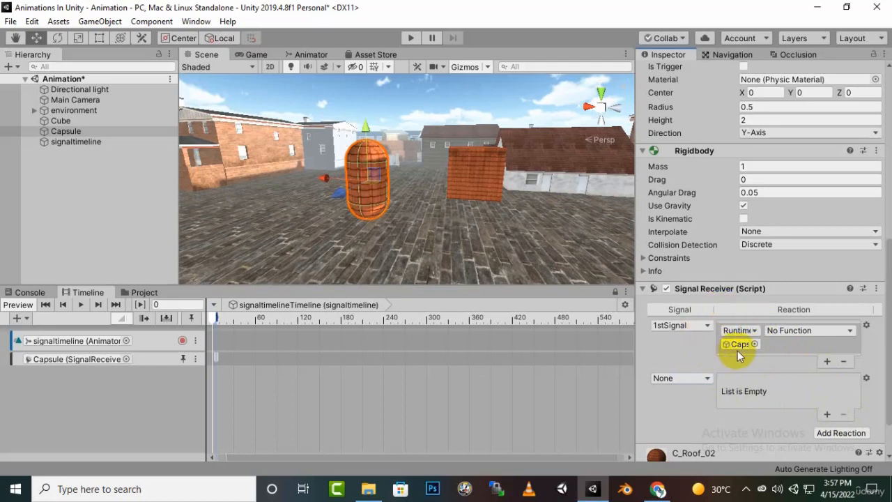
Set the 1stSignal reaction to Rigidbody.isKinematic on the Capsule with its value enabled, and save the scene.
drag(66, 132, 729, 356)
click(835, 333)
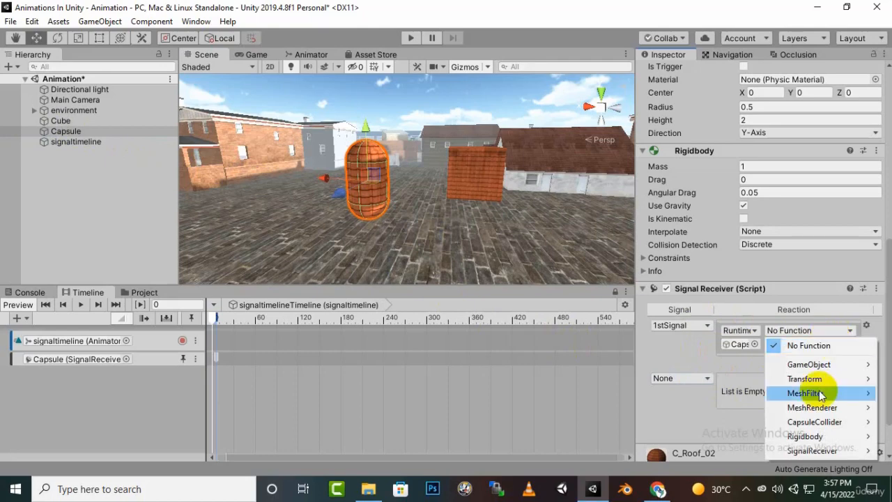
mouse_move(821, 451)
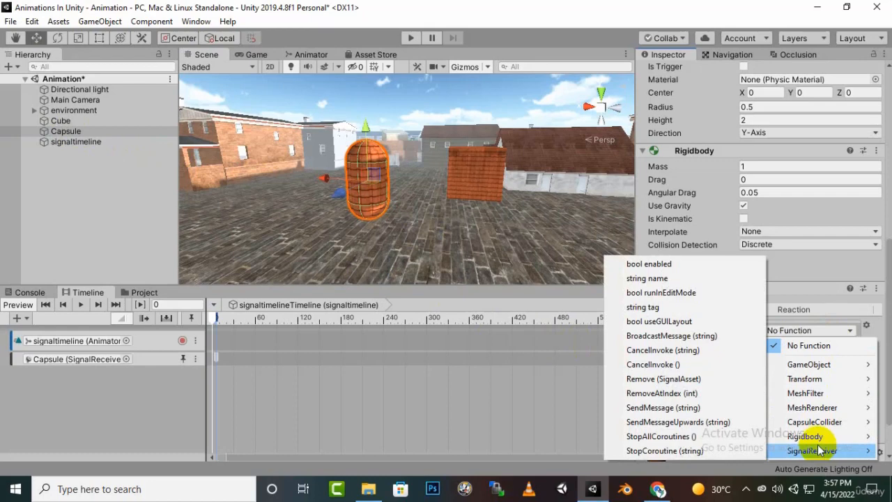
mouse_move(804, 439)
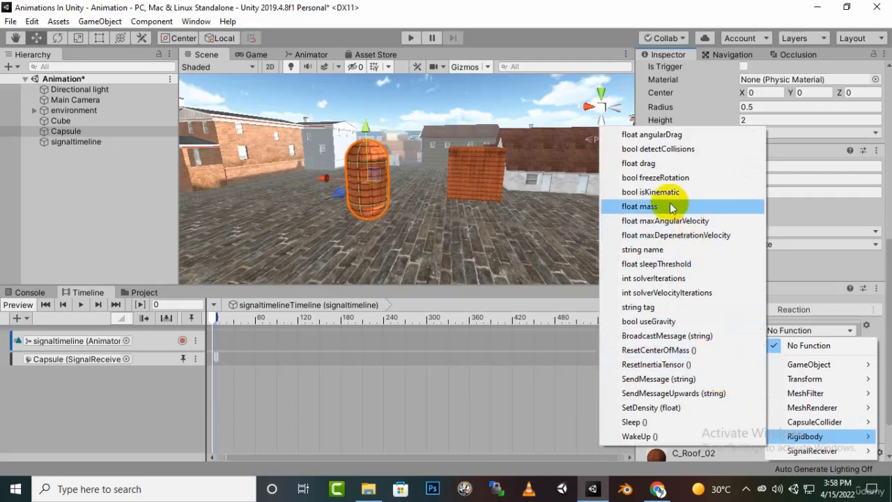
click(652, 194)
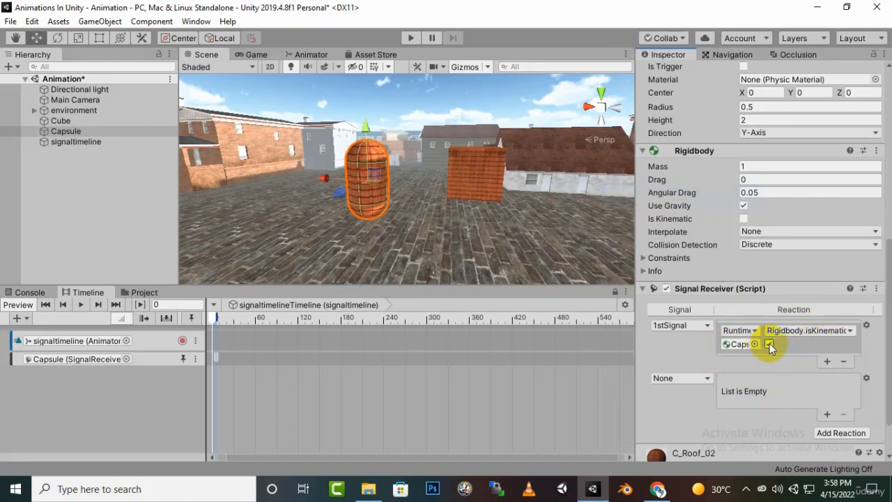
click(770, 344)
key(ctrl+s)
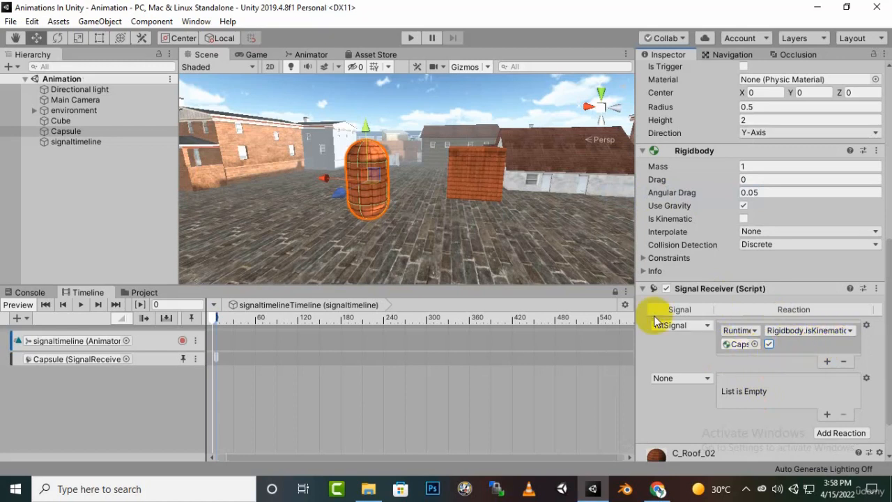
Run the scene to test the Capsule's reaction to the signal, and stop playback.
click(410, 37)
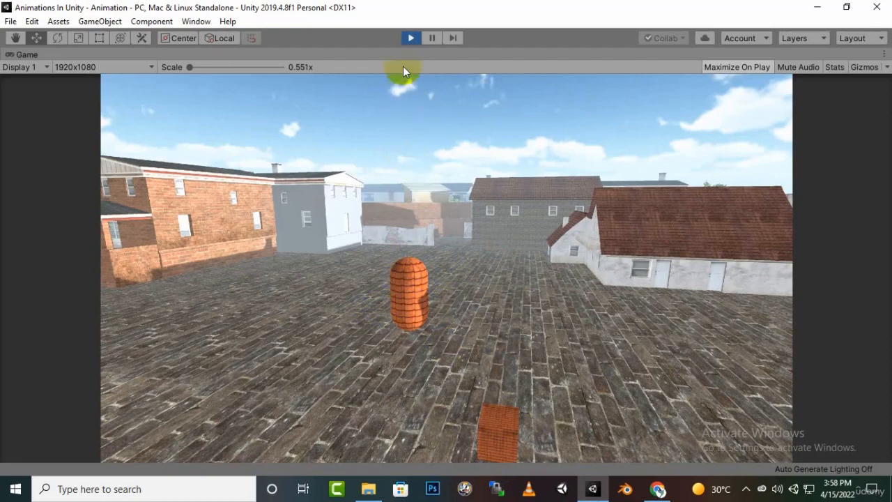
click(410, 38)
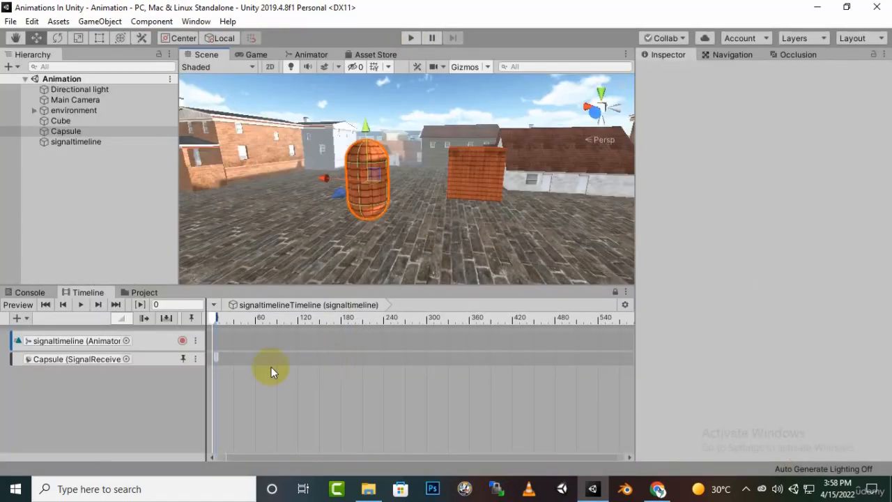
Move the signal emitter to frame 20 and play-test the scene with the new timing.
click(218, 361)
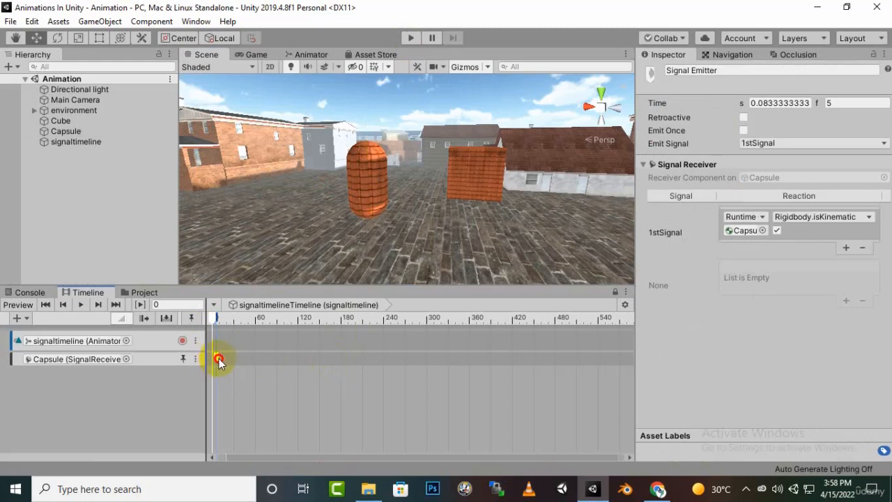
drag(218, 360, 226, 360)
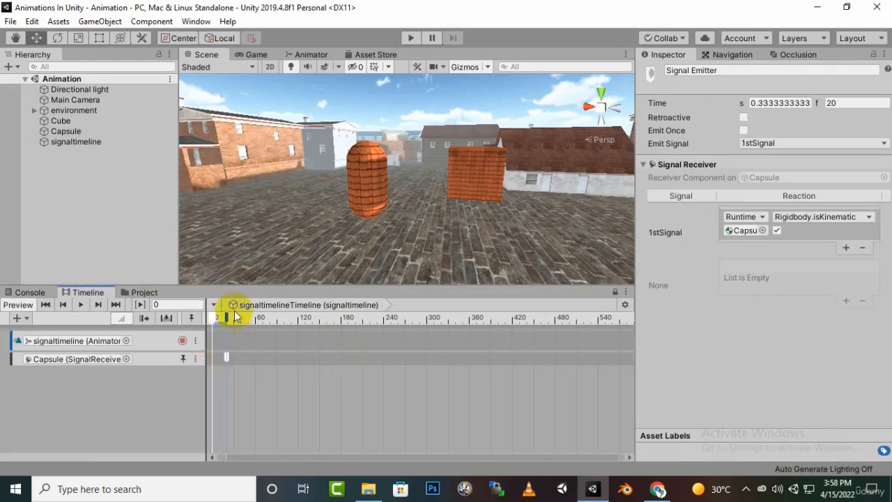
click(410, 39)
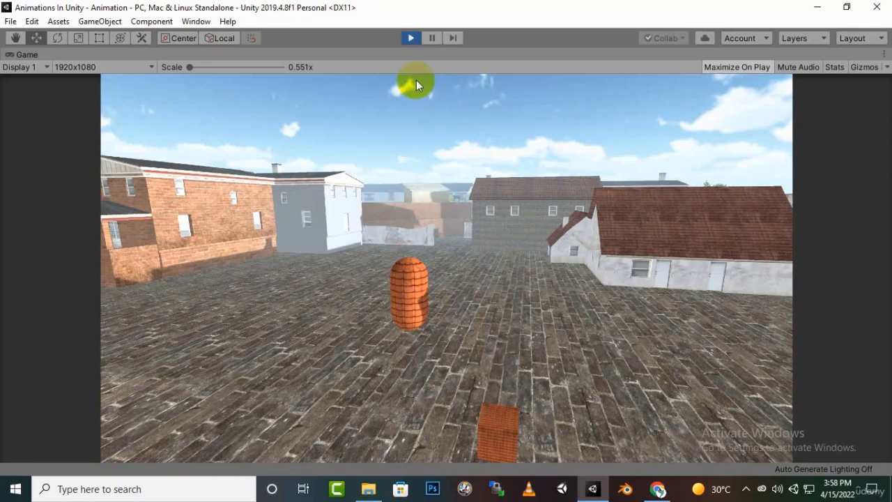
click(418, 37)
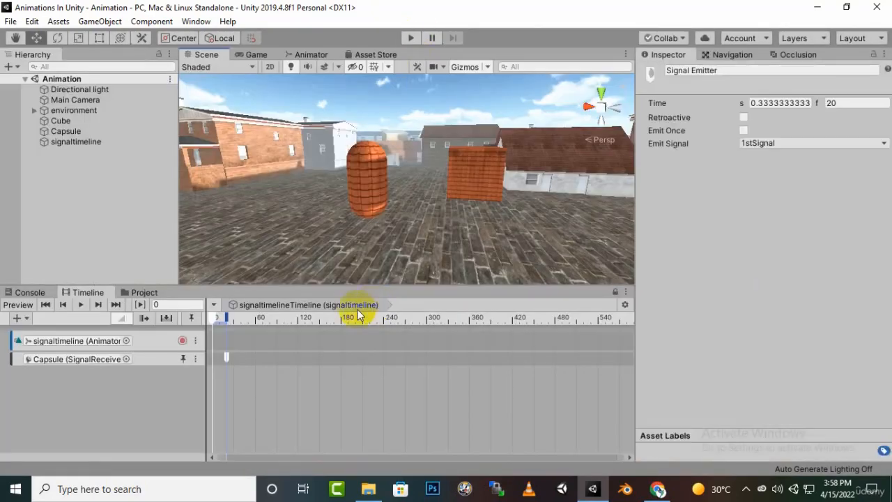
Move the signal emitter on the Capsule's track to frame 0.
mouse_move(216, 316)
mouse_down()
mouse_move(281, 325)
mouse_move(232, 336)
mouse_move(207, 319)
mouse_up()
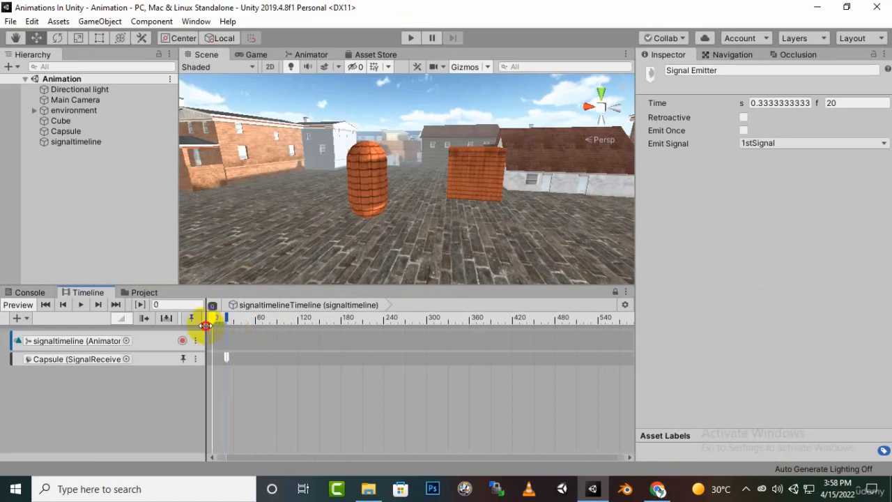
drag(228, 360, 217, 357)
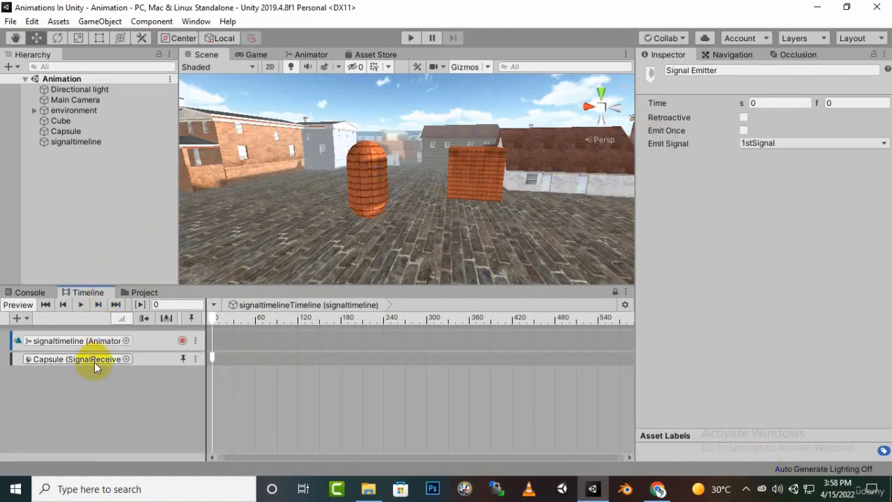
click(746, 489)
click(759, 462)
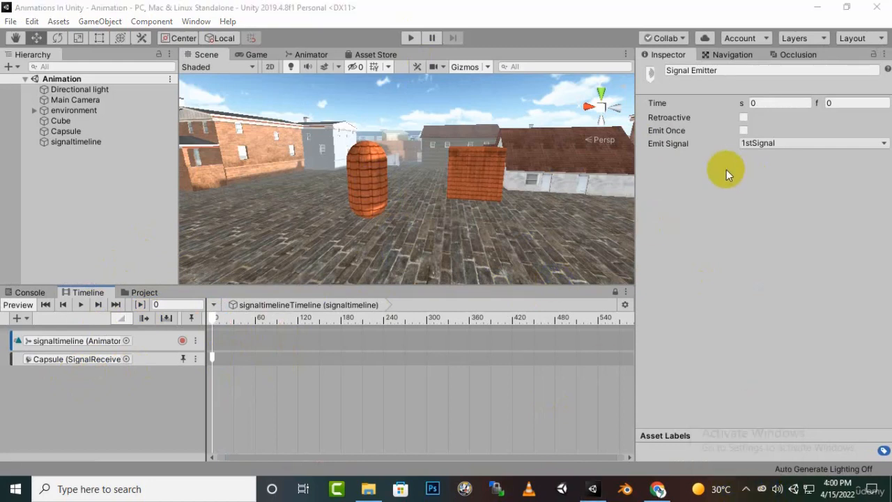
right_drag(428, 172, 422, 186)
Display the timeline ruler in seconds and add a signal emitter at about 2 seconds on the signaltimeline animation track.
click(625, 305)
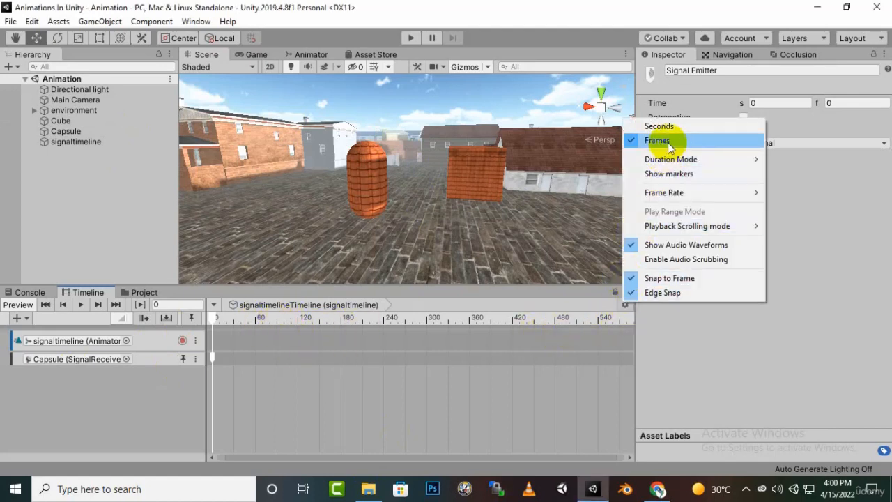
click(668, 127)
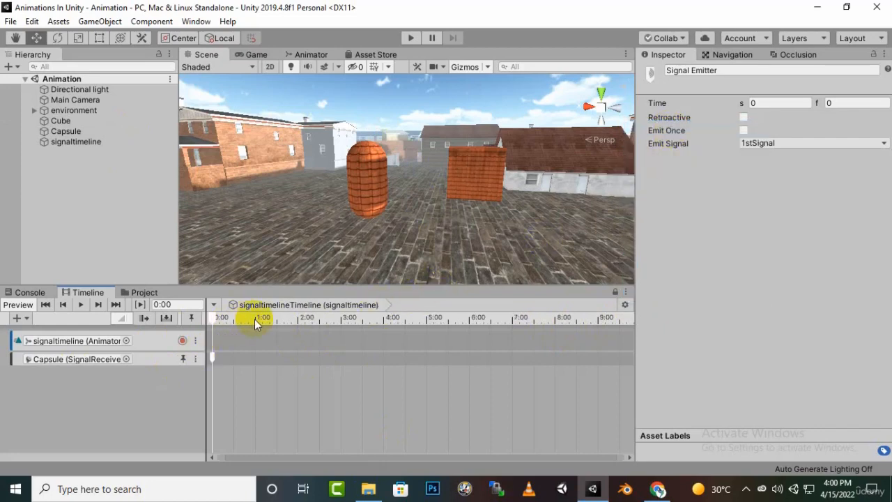
right_click(299, 341)
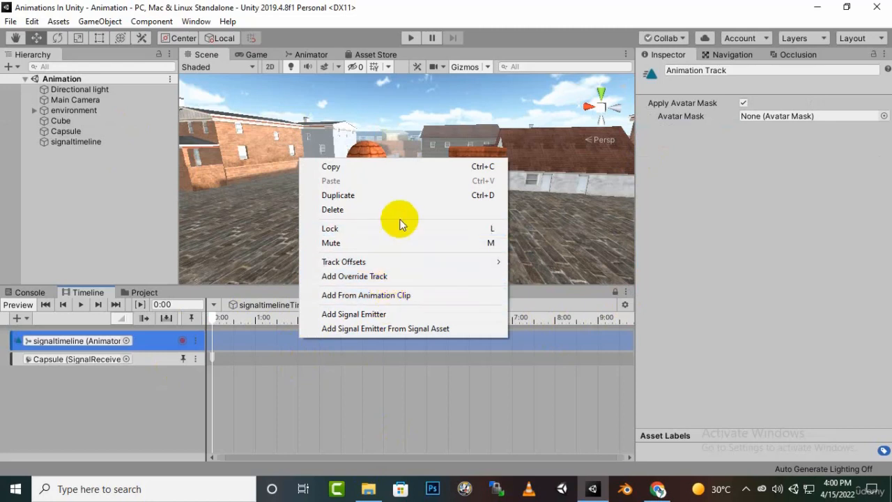
click(388, 313)
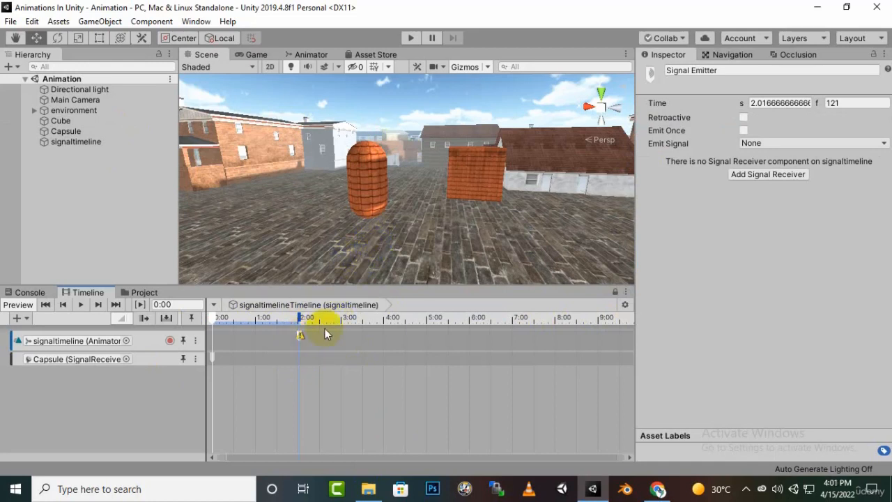
Add a Signal Receiver to the signaltimeline object for the new emitter.
click(830, 144)
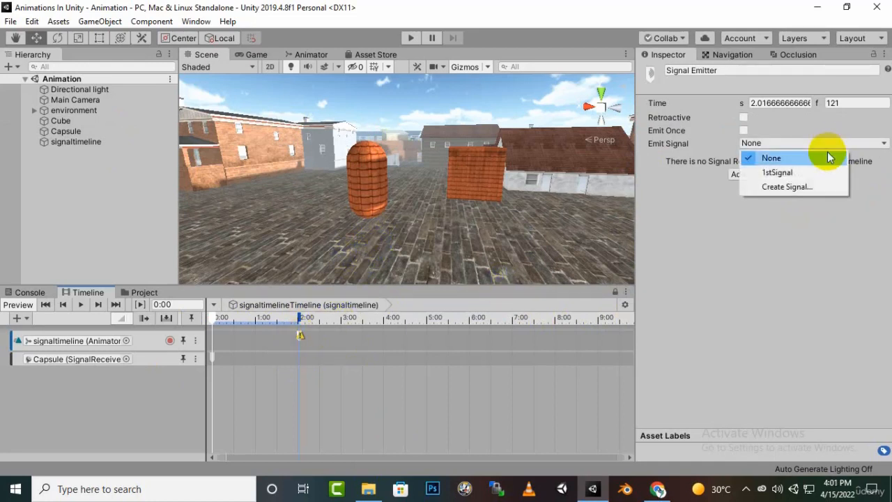
click(758, 260)
click(770, 177)
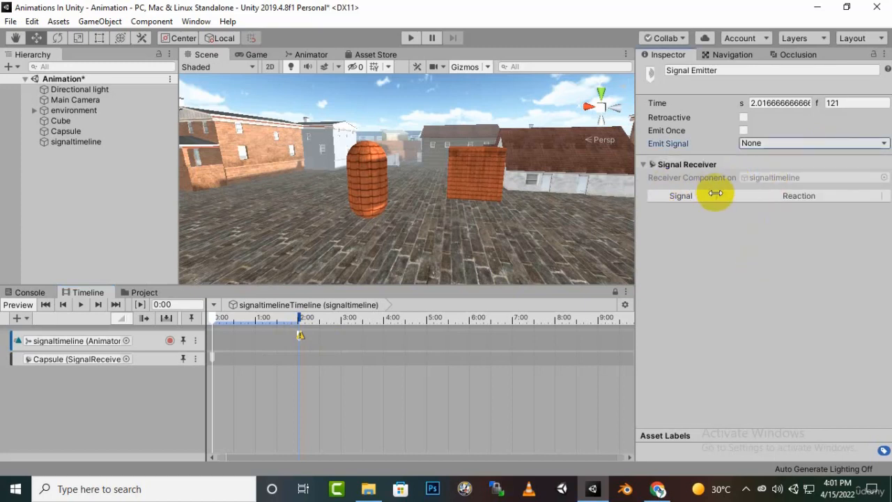
Create a signal for the new emitter and save it as 2ndSignal.signal in the Assets timeline folder.
click(767, 143)
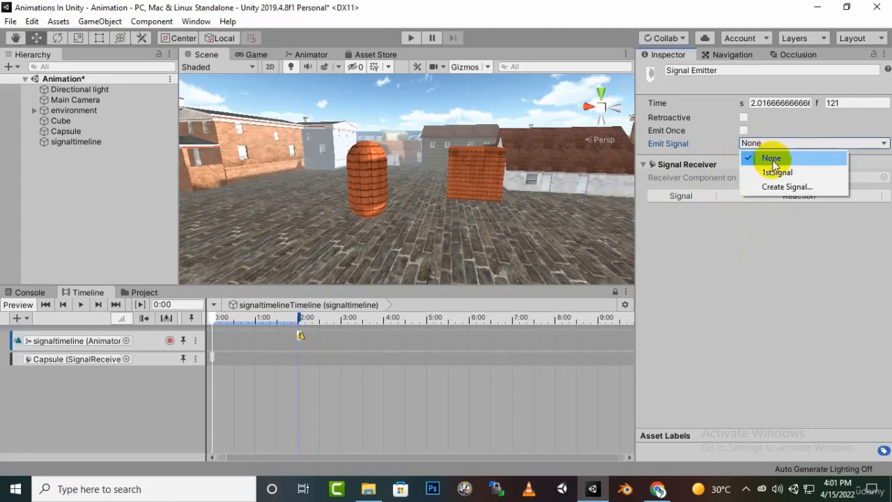
click(775, 185)
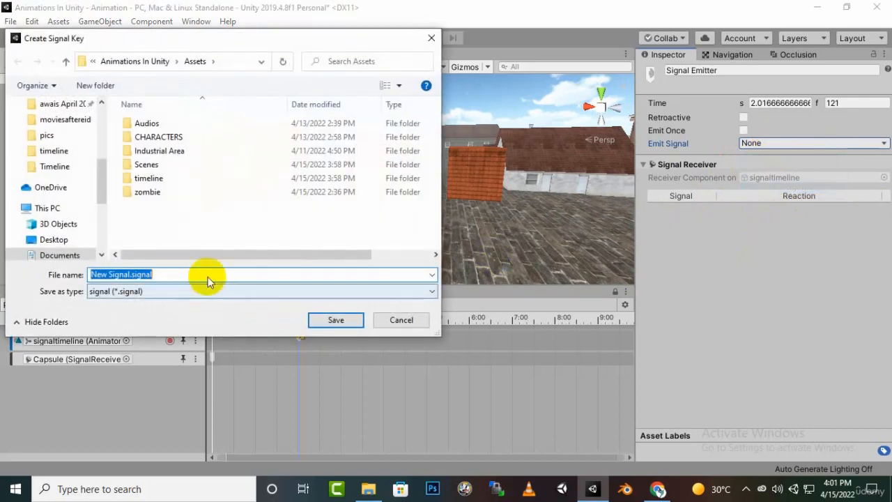
double_click(148, 179)
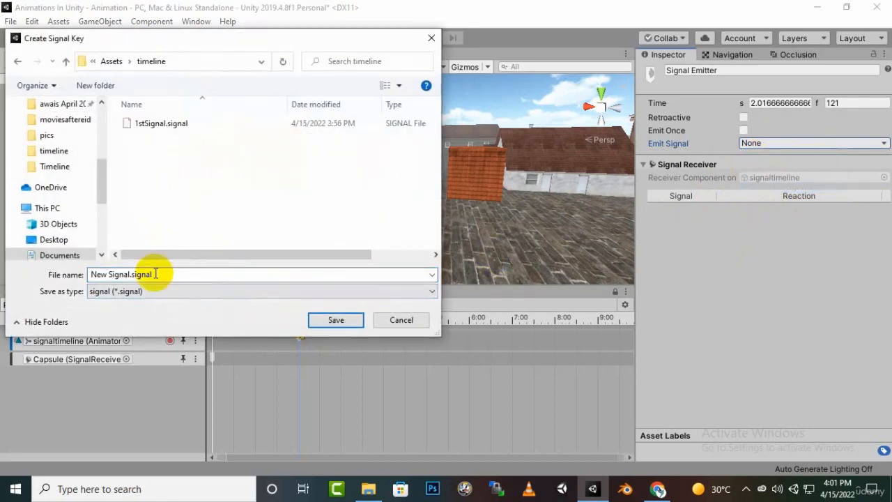
drag(109, 274, 28, 272)
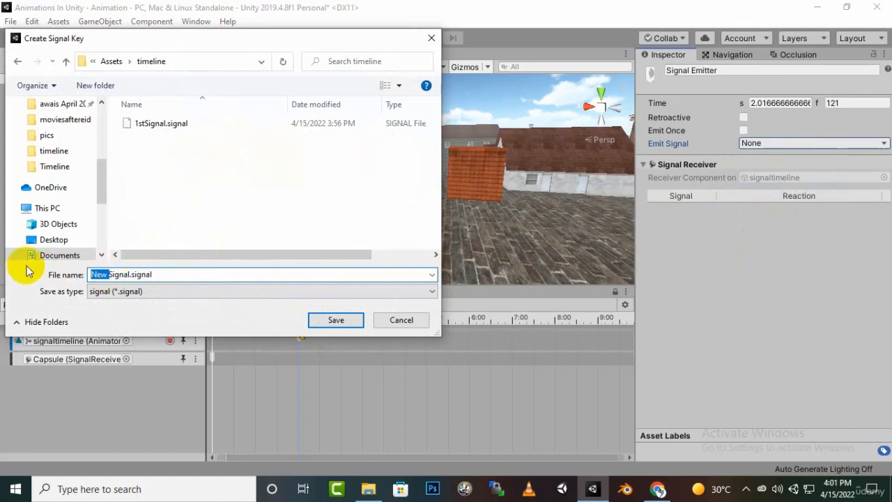
text(2nd)
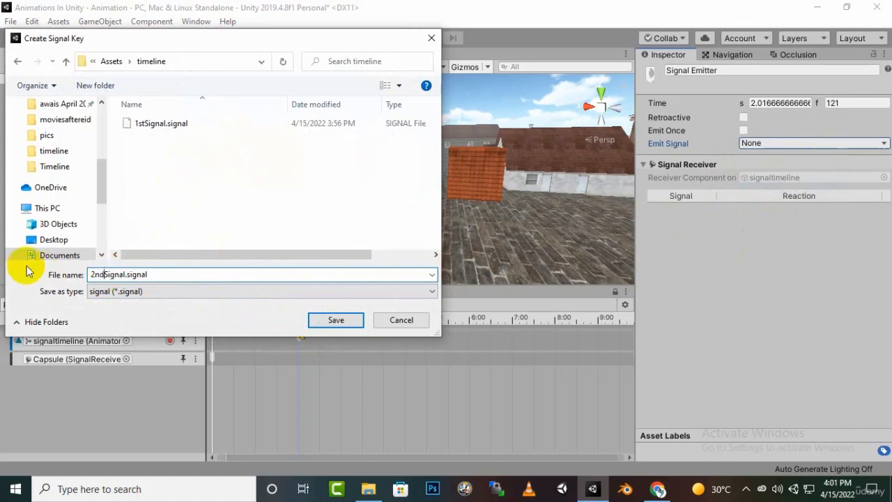
key(Return)
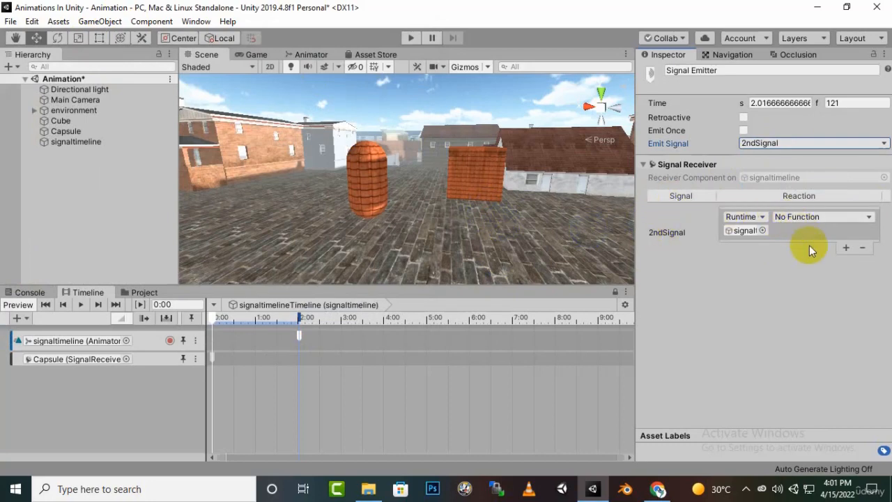
Examine the Signal Receiver settings on the Capsule and signaltimeline objects, including the signal options on signaltimeline's receiver.
click(78, 131)
scroll(805, 266, down, 10)
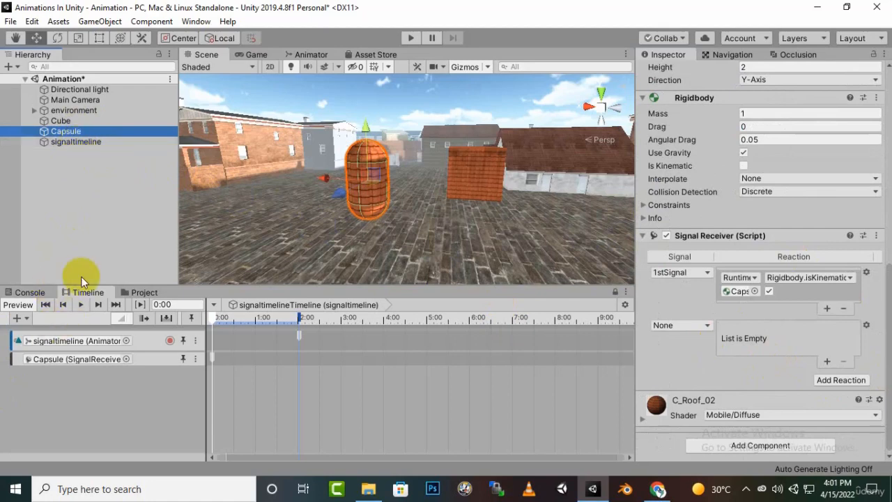
click(88, 143)
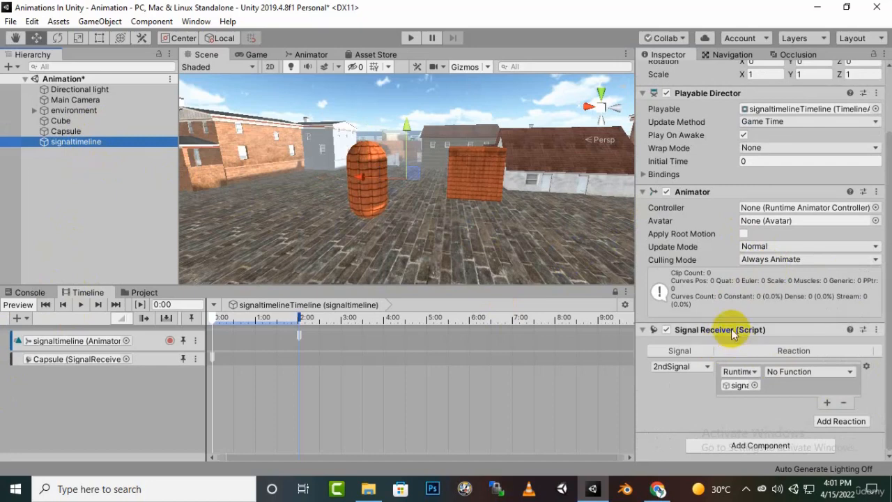
scroll(733, 335, up, 3)
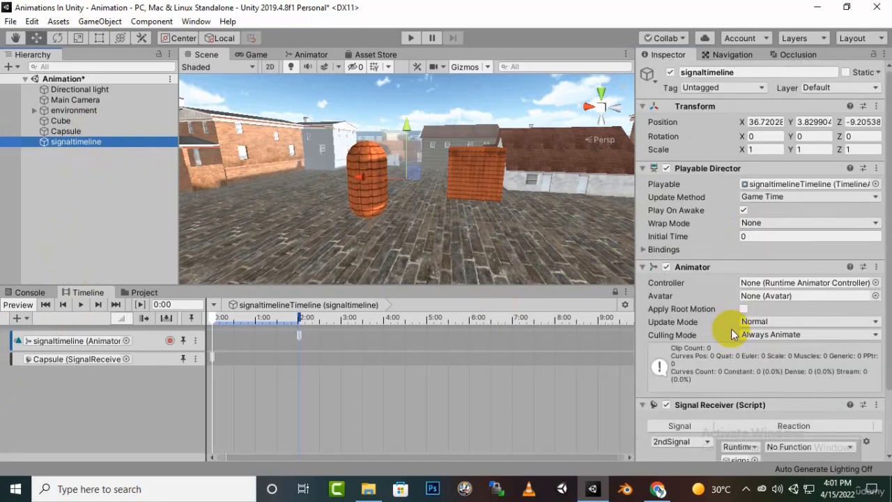
scroll(746, 404, down, 3)
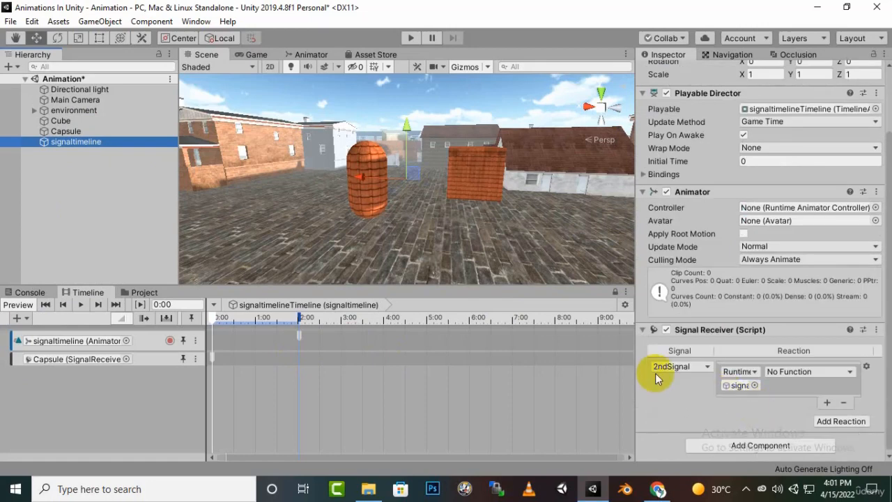
click(703, 369)
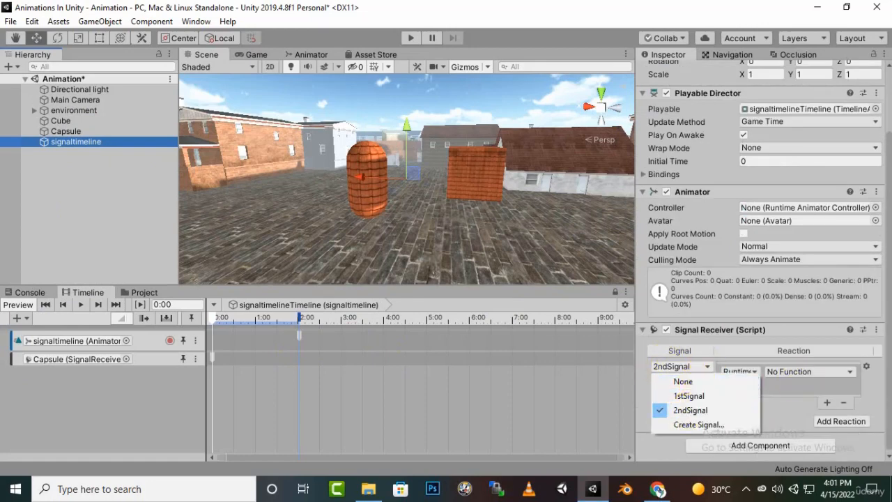
click(883, 320)
click(794, 372)
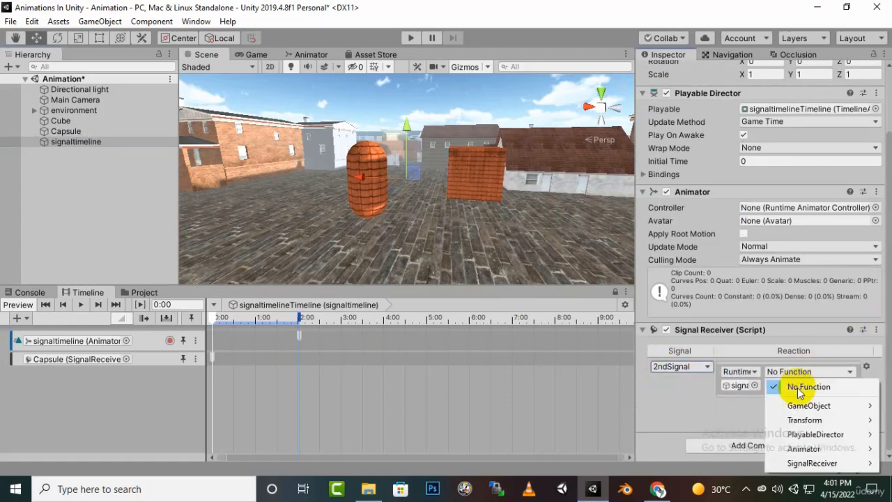
mouse_move(805, 420)
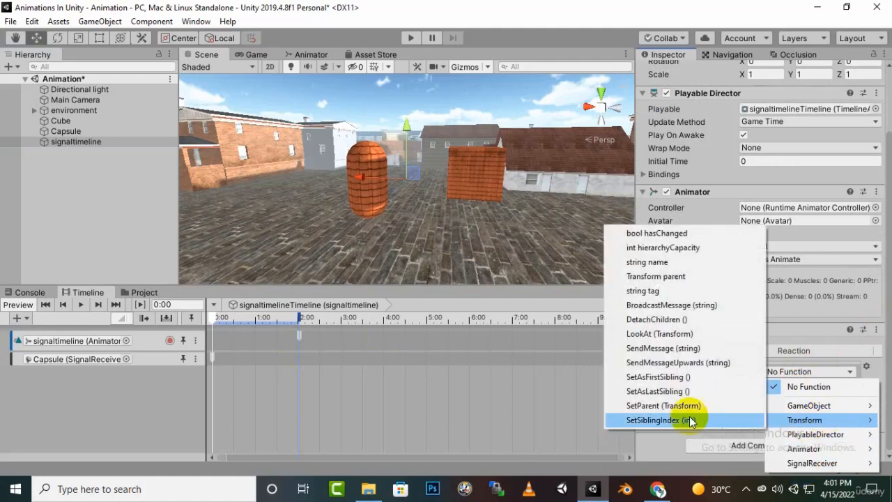
click(654, 432)
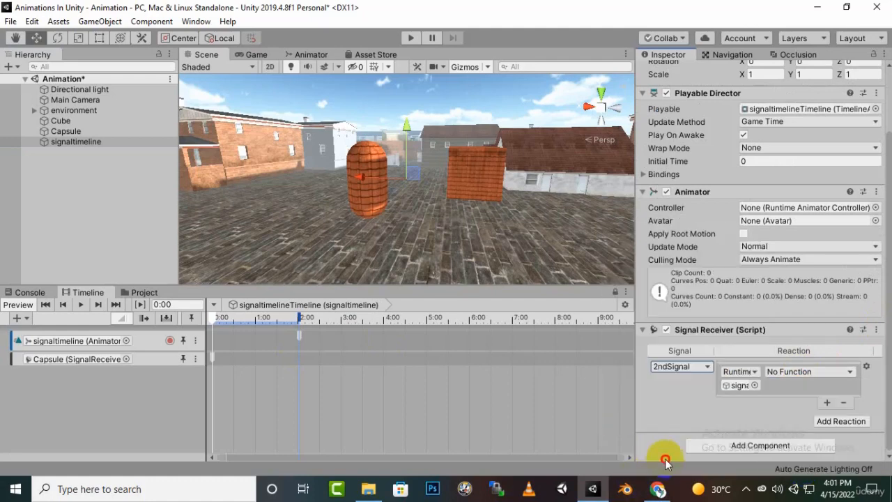
click(753, 386)
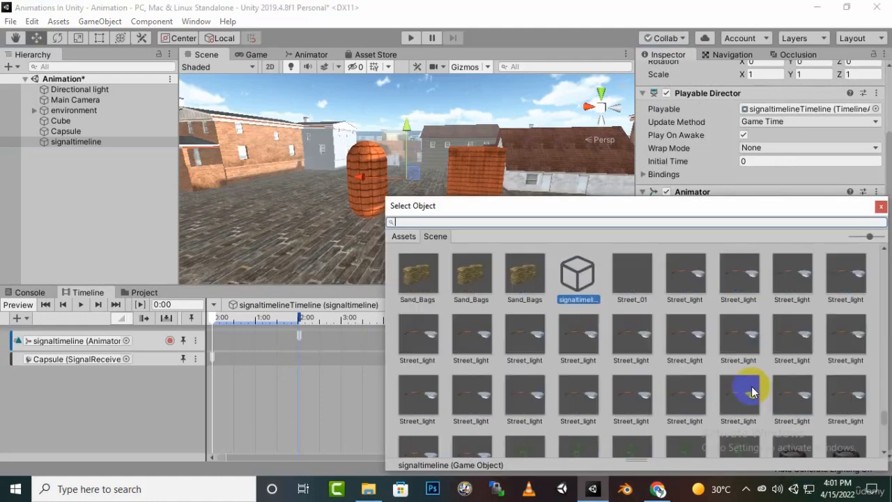
click(880, 208)
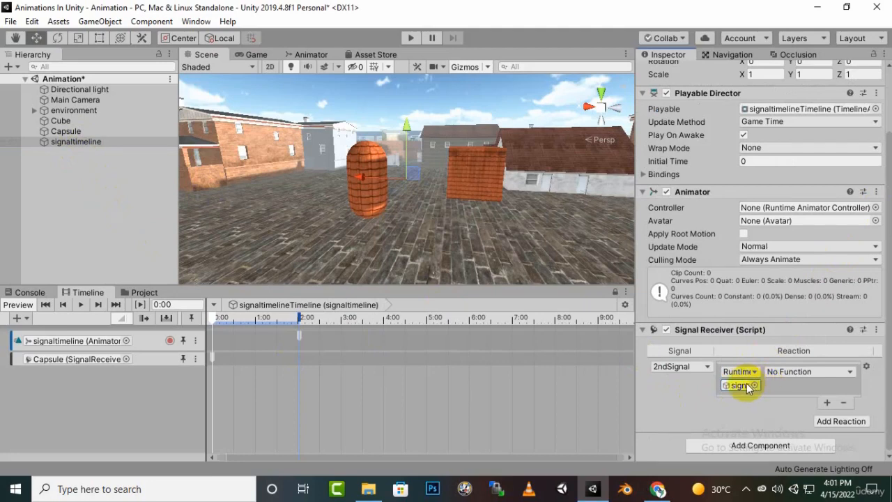
Assign the Capsule as the 2ndSignal reaction's target and set its function to Rigidbody.isKinematic with the value disabled.
drag(61, 134, 739, 385)
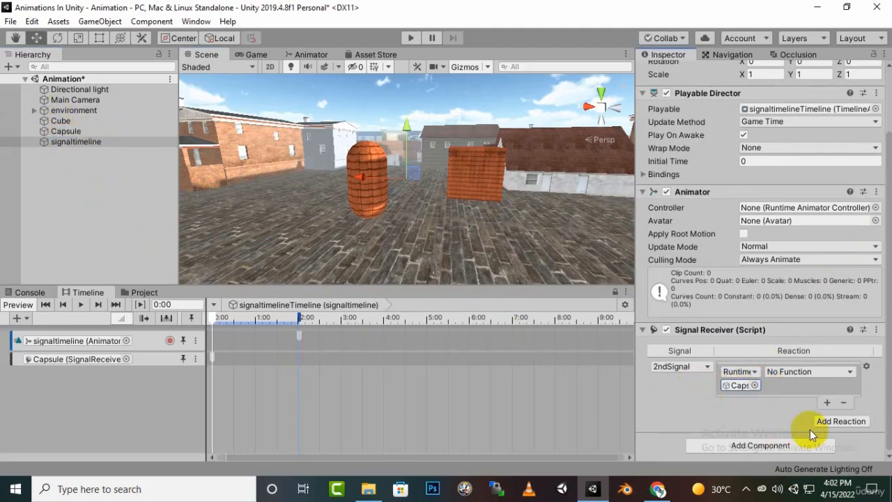
click(828, 374)
mouse_move(828, 359)
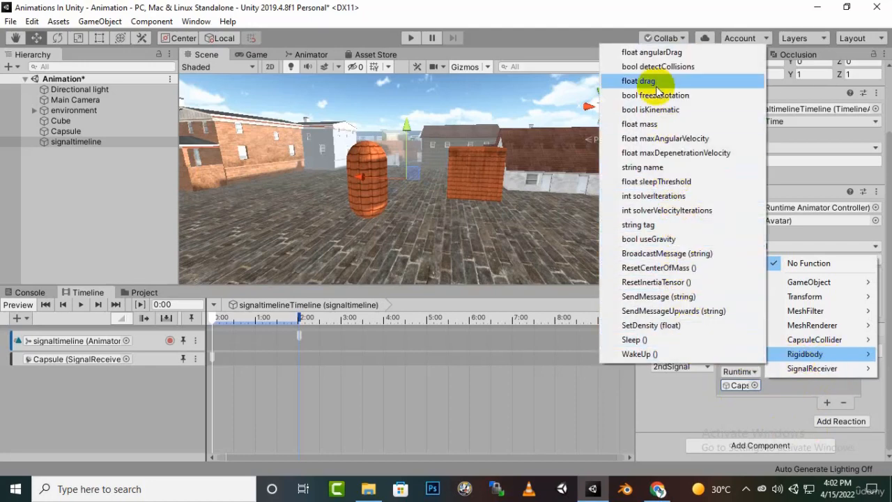
click(669, 110)
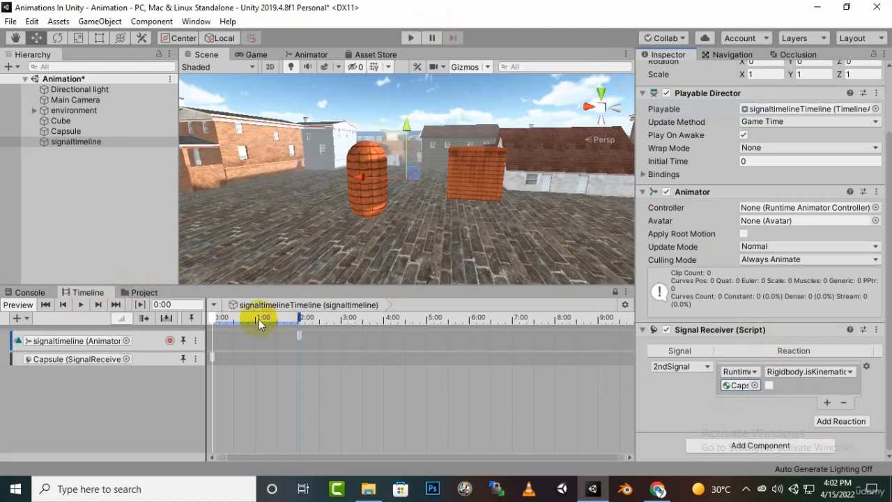
Run the scene to test the 2ndSignal reaction on the Capsule.
click(77, 305)
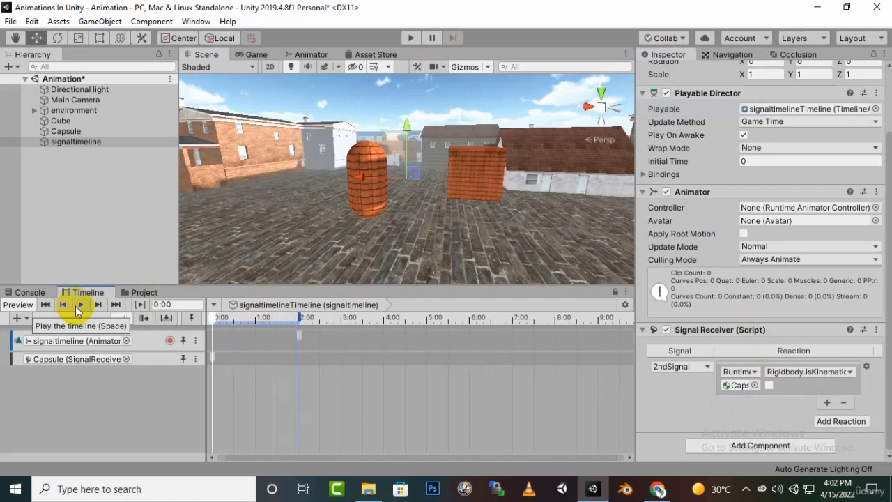
click(411, 38)
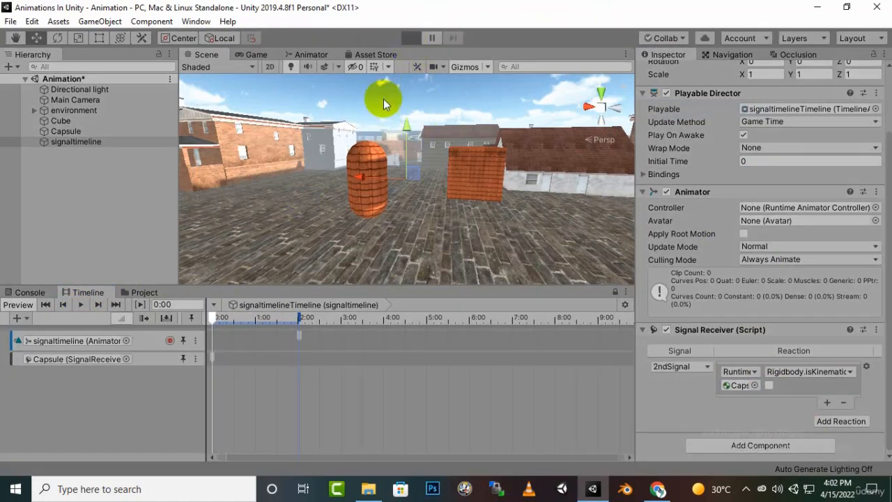